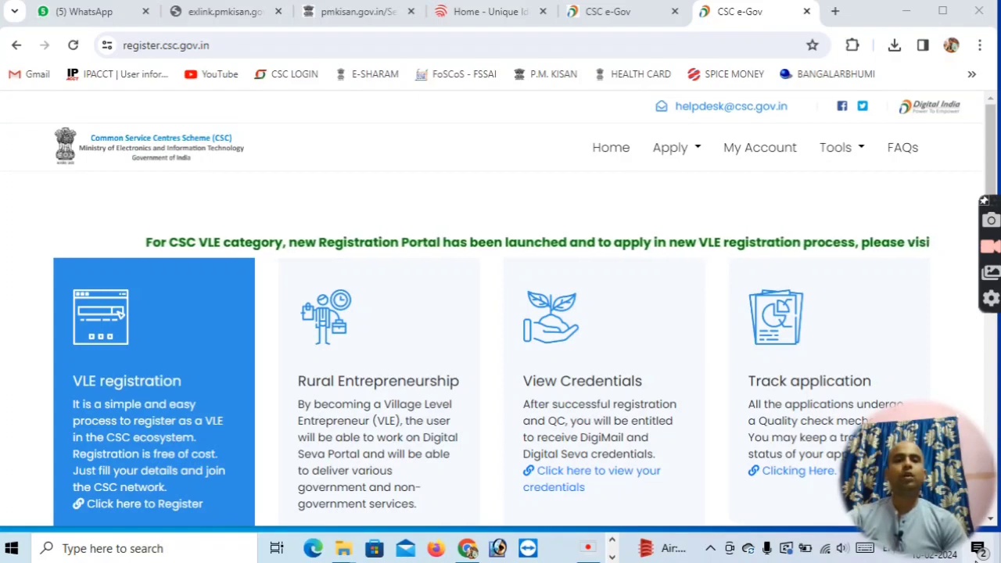
# Close the certificate PDF in the PDF viewer and return to the browser.
pyautogui.moveTo(919, 538)
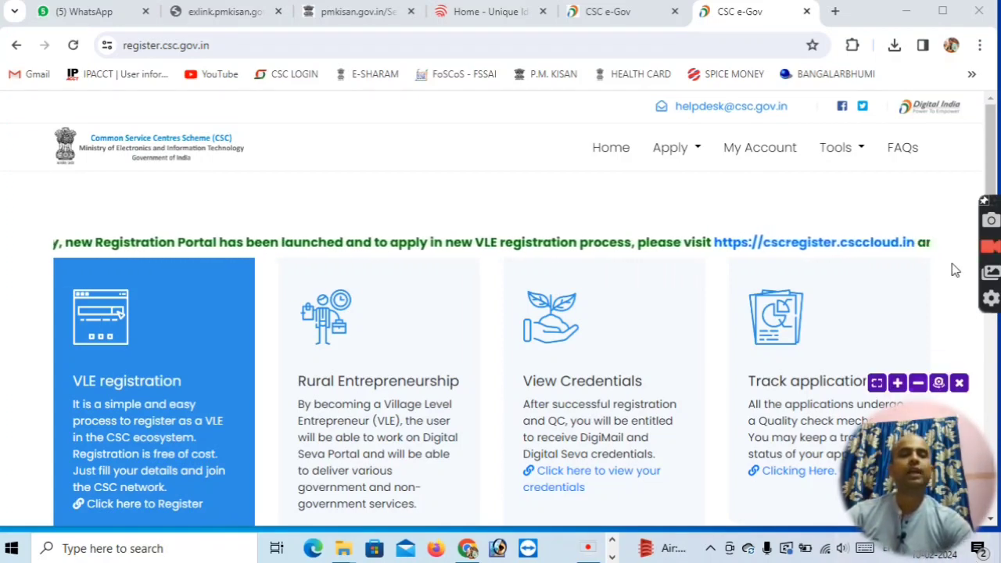
pyautogui.click(908, 11)
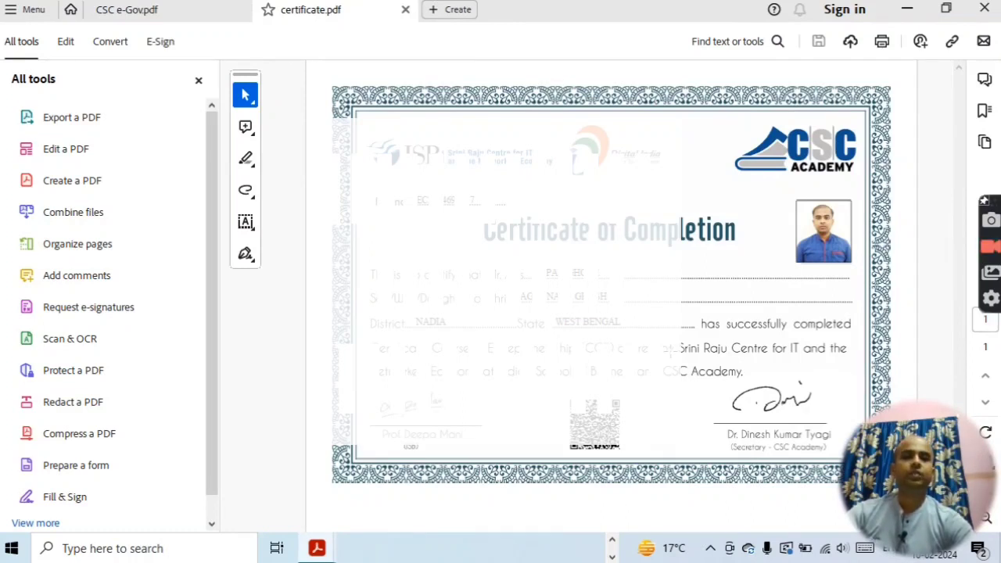
pyautogui.click(985, 9)
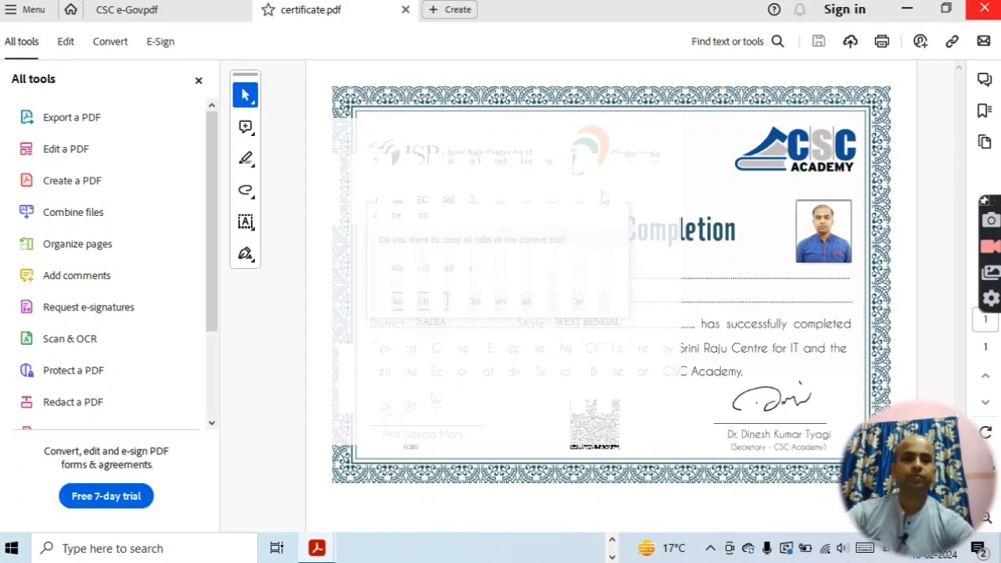
pyautogui.click(498, 309)
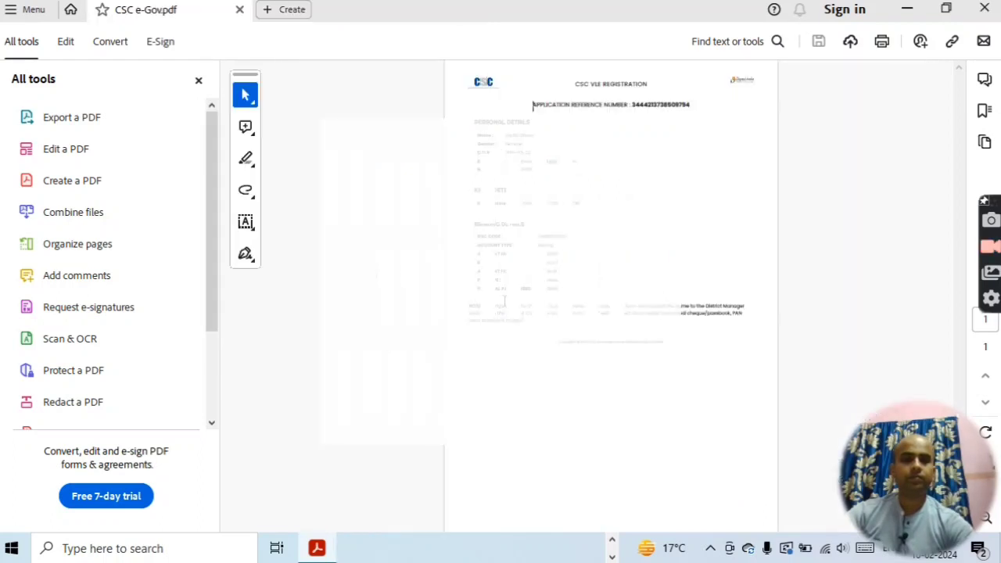
pyautogui.click(908, 11)
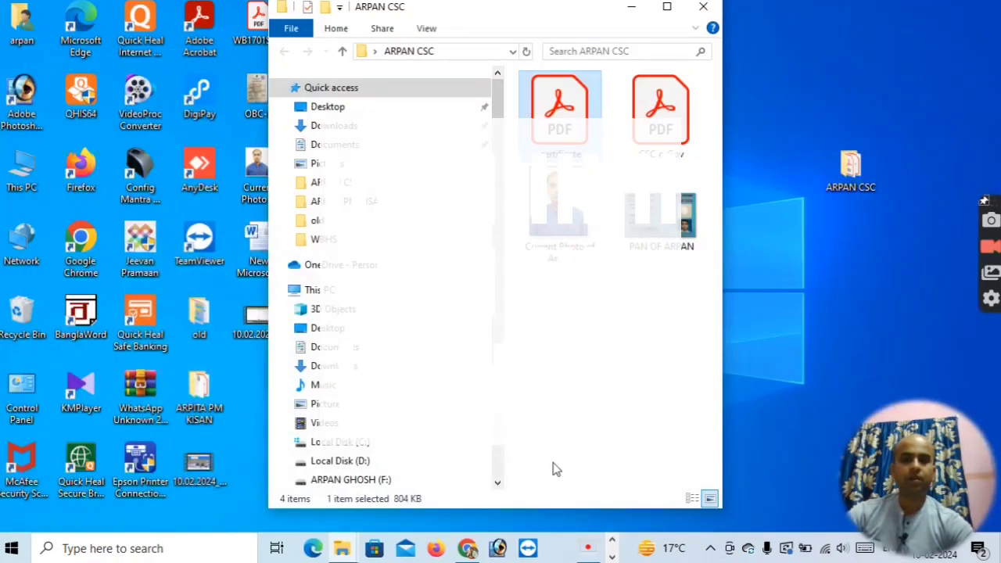
pyautogui.click(467, 548)
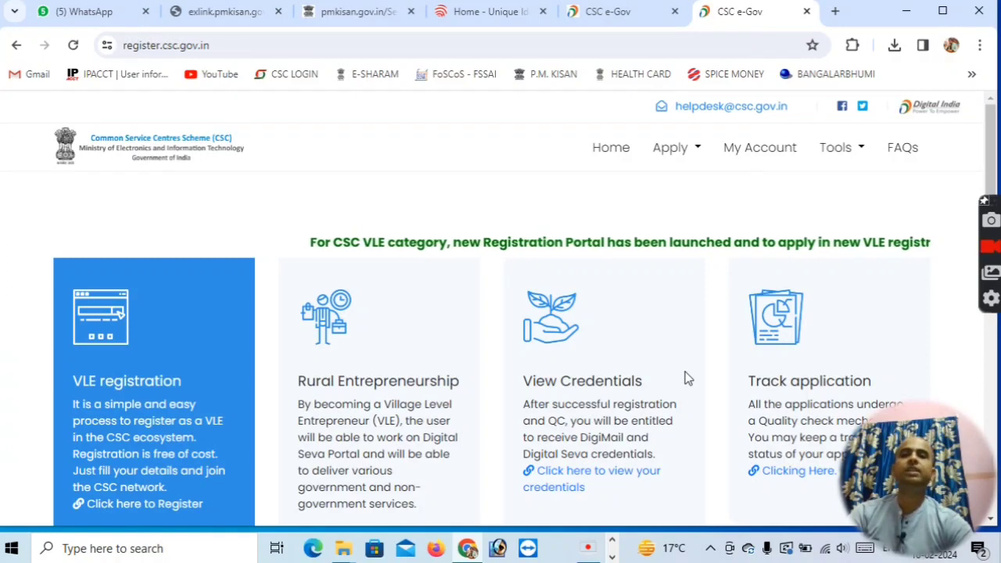
# Open the new VLE registration portal link cscregister.csccloud.in from the CSC e-Gov home page.
pyautogui.click(609, 12)
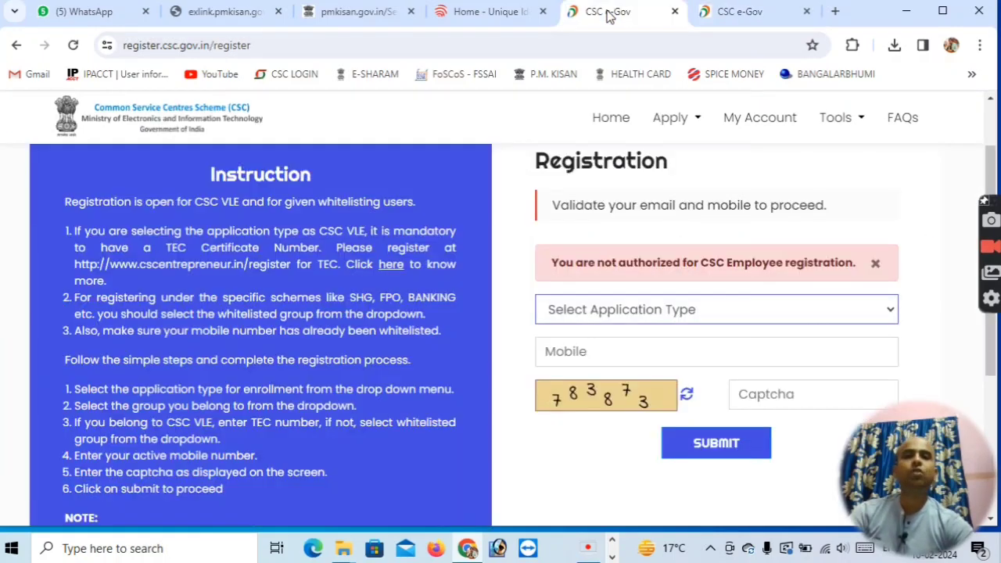
pyautogui.click(739, 12)
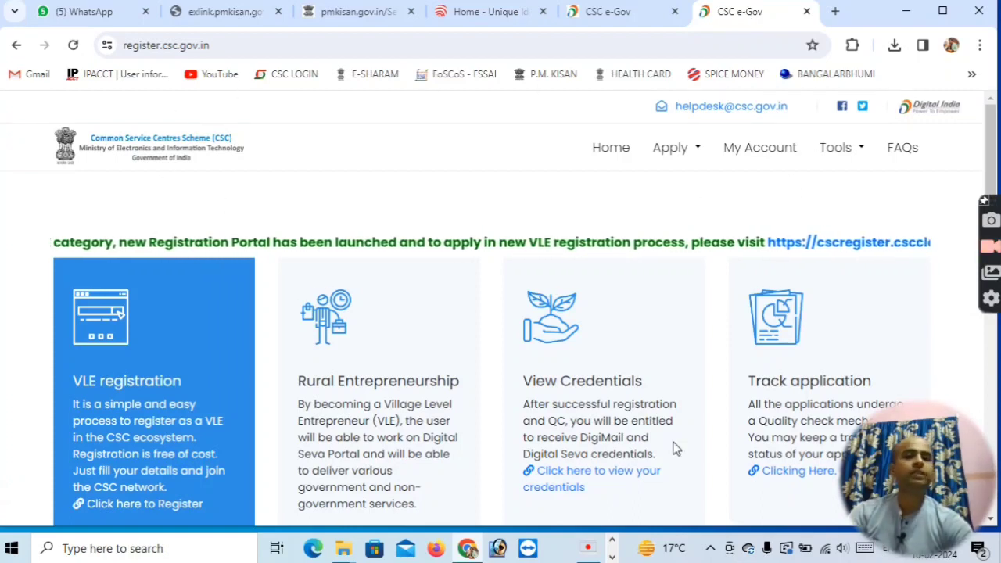
pyautogui.click(698, 155)
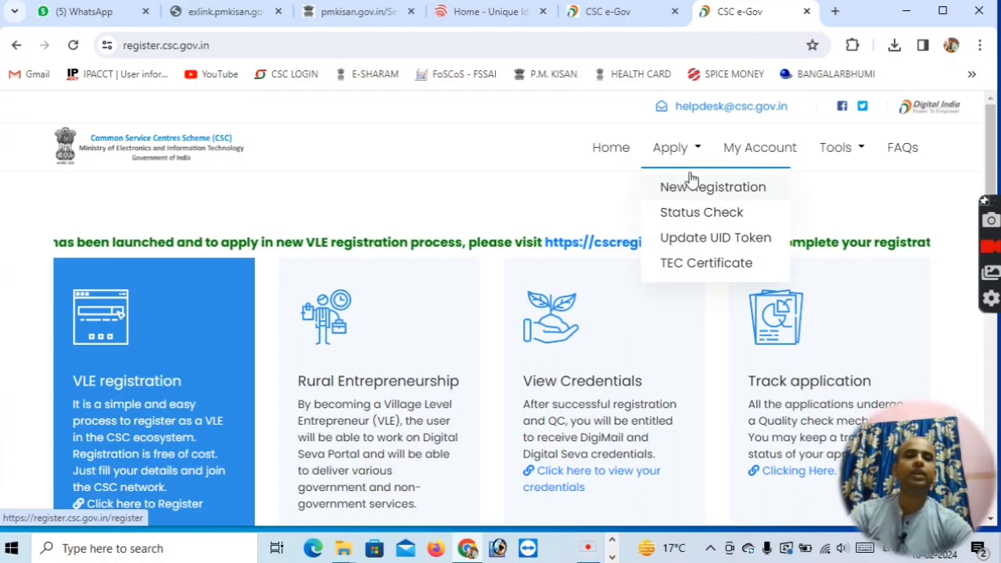
pyautogui.click(503, 188)
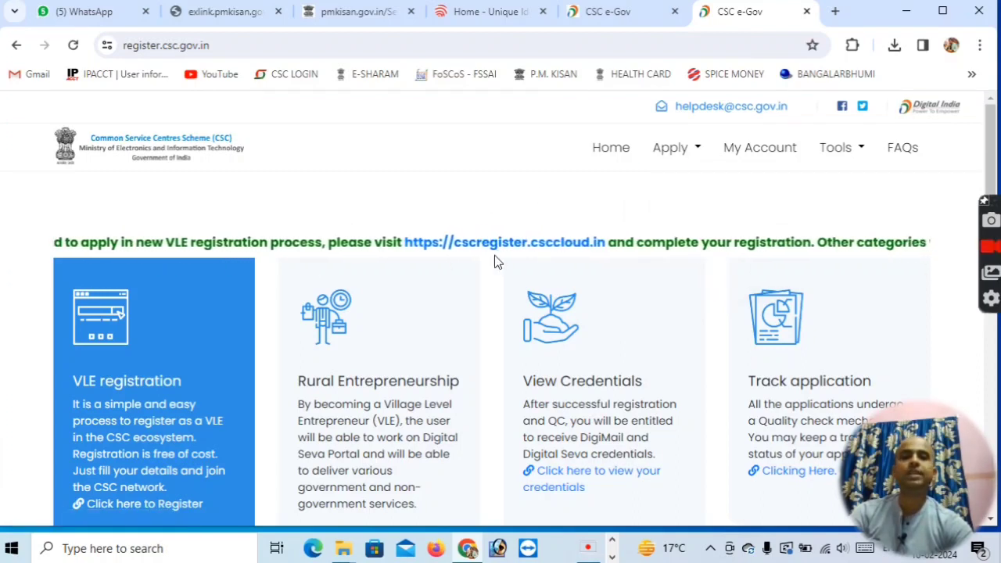
pyautogui.click(418, 246)
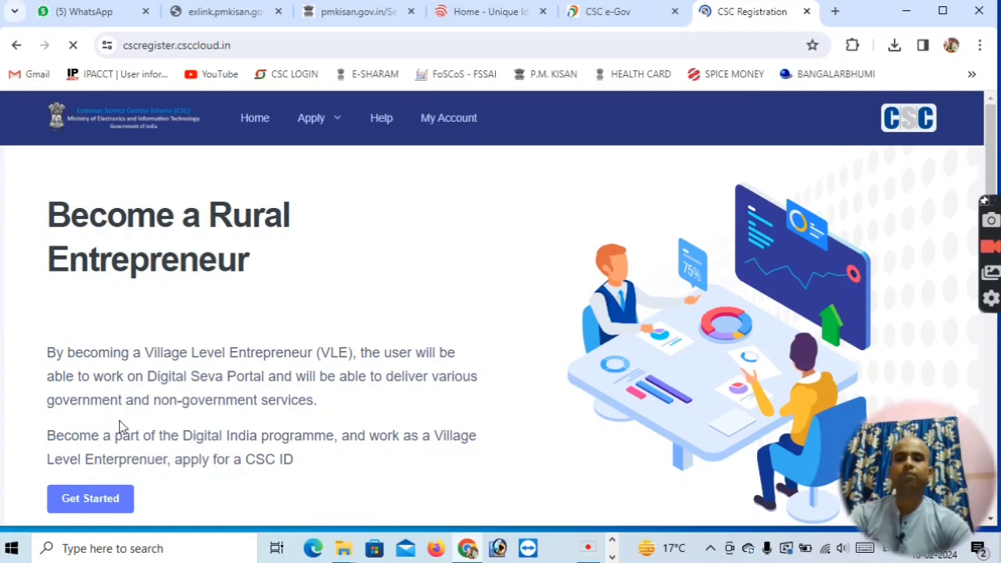
# Review the list of documents and requirements needed for VLE registration.
pyautogui.scroll(-1, 328, 415)
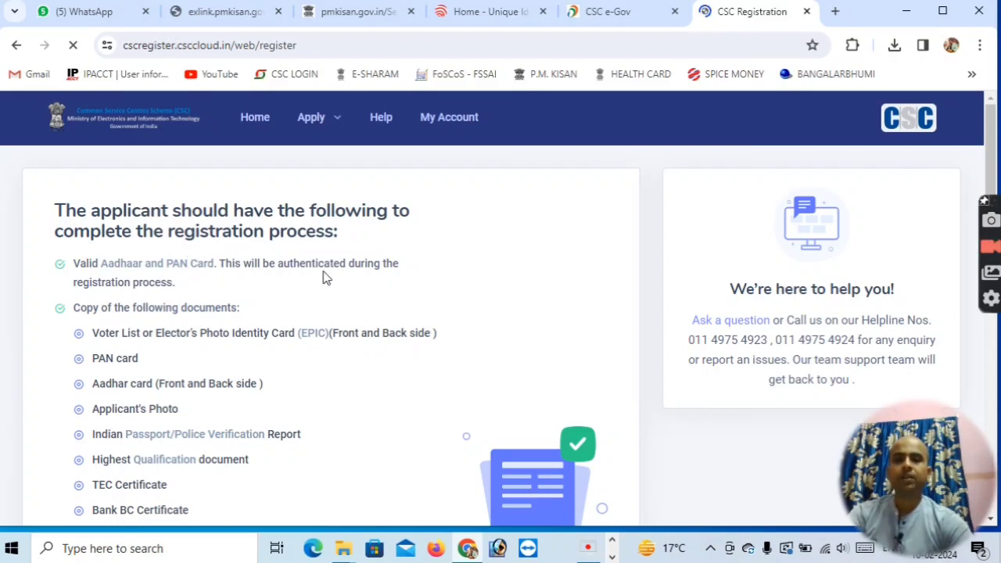
pyautogui.scroll(-1, 156, 274)
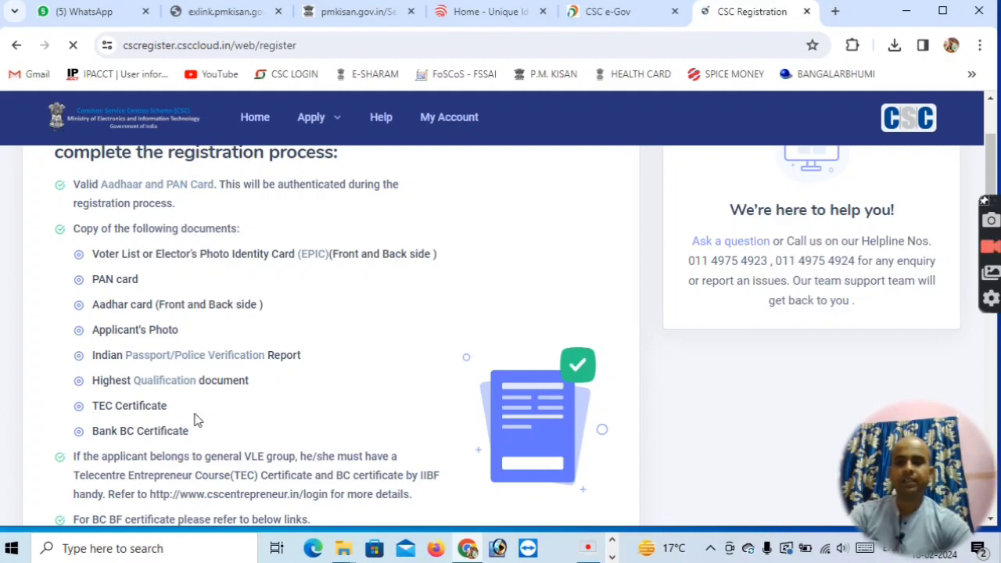
pyautogui.scroll(-1, 237, 410)
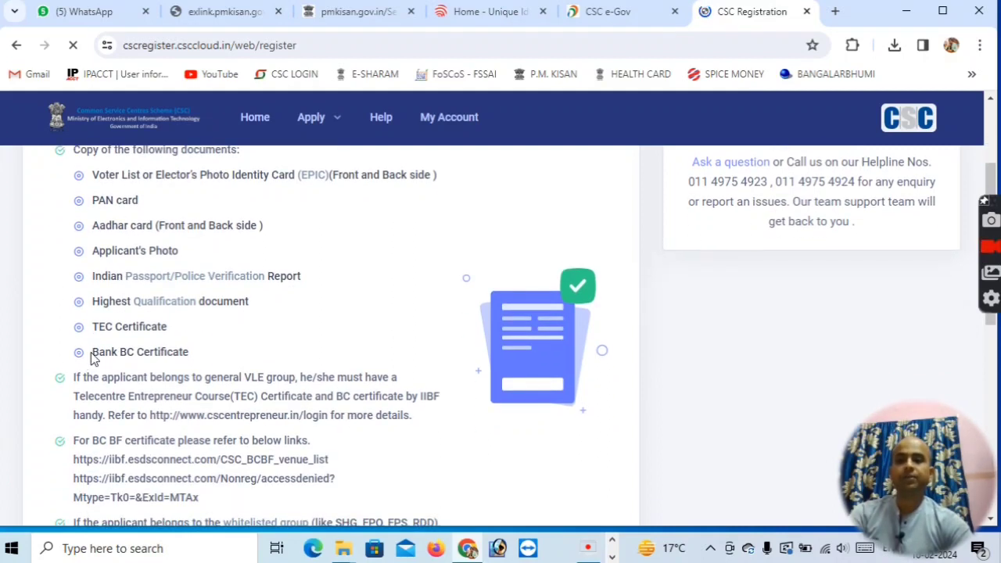
pyautogui.moveTo(93, 352); pyautogui.dragTo(204, 353)
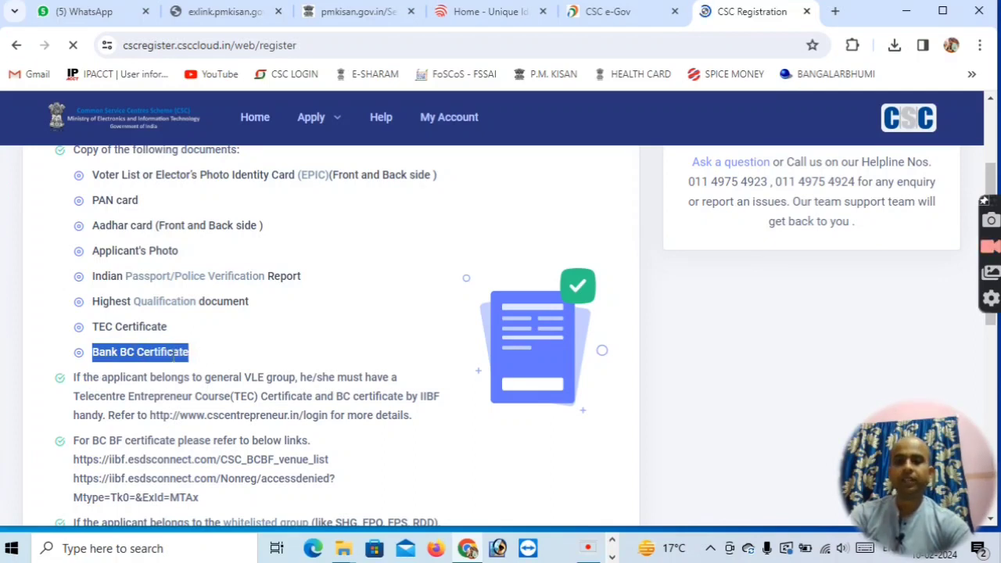
pyautogui.scroll(-2, 174, 356)
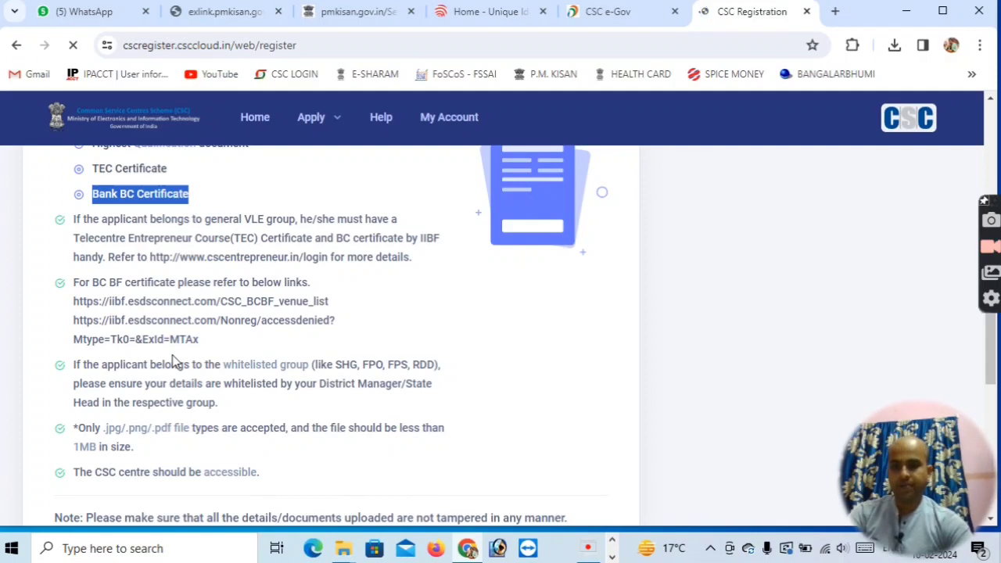
pyautogui.scroll(-2, 174, 360)
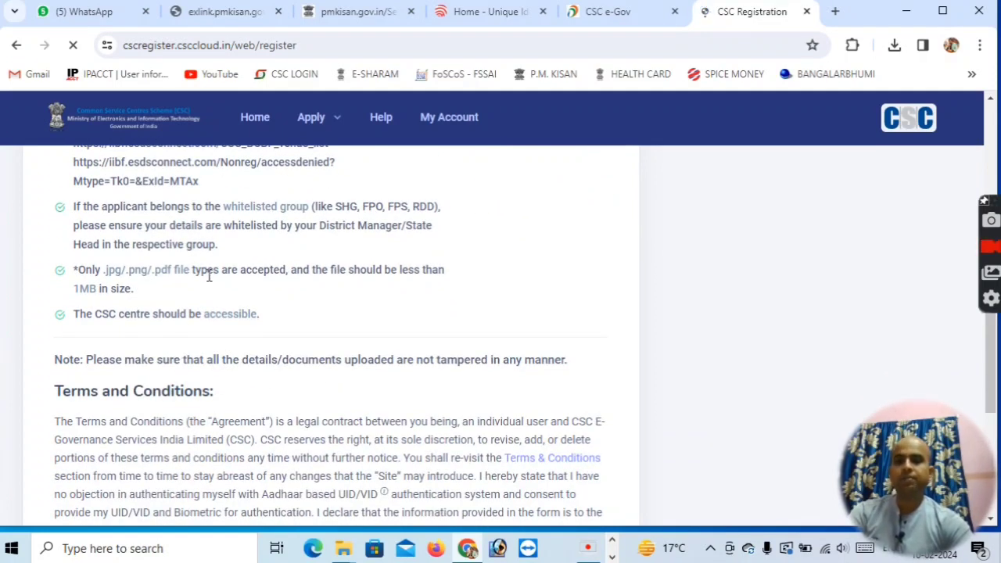
pyautogui.scroll(-3, 207, 276)
# Accept the guidelines and start the VLE registration with Get Started.
pyautogui.click(98, 337)
pyautogui.click(106, 402)
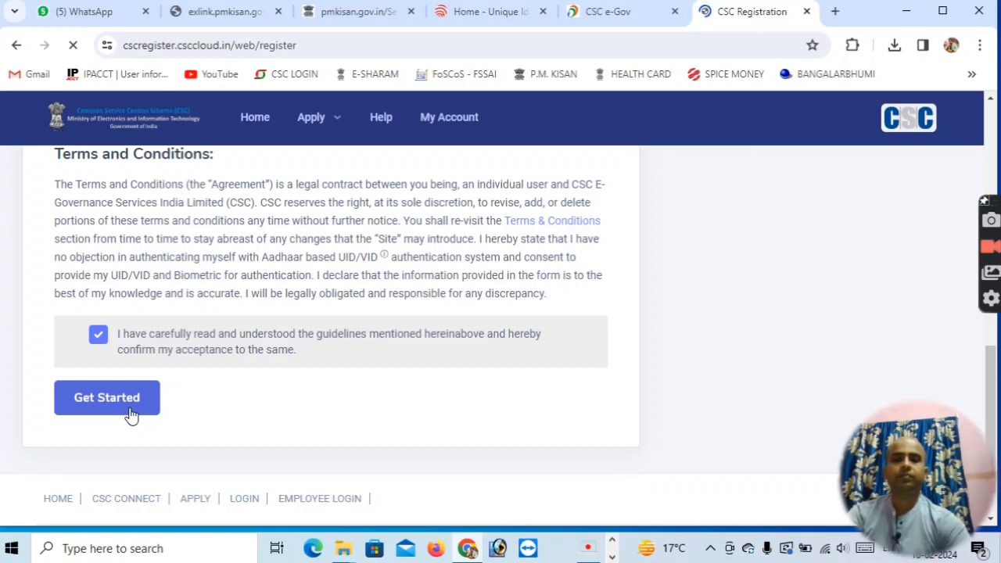
pyautogui.scroll(4, 183, 391)
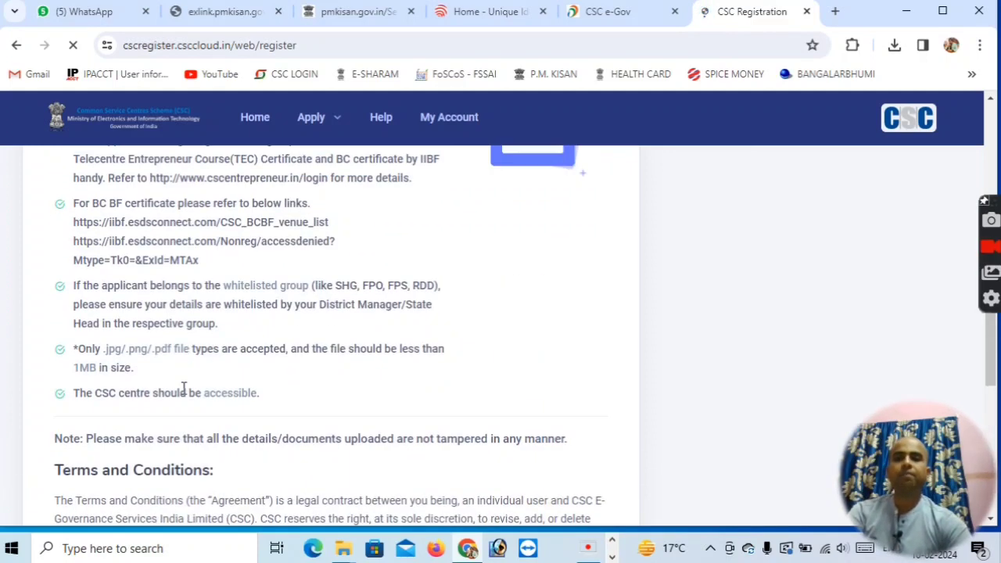
pyautogui.scroll(2, 183, 389)
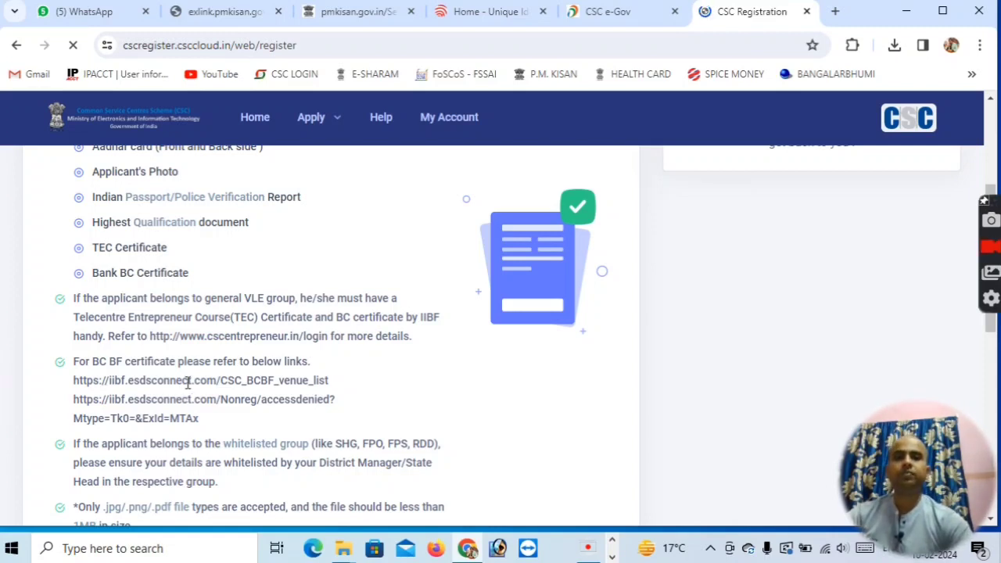
pyautogui.scroll(-1, 188, 383)
pyautogui.scroll(-2, 188, 383)
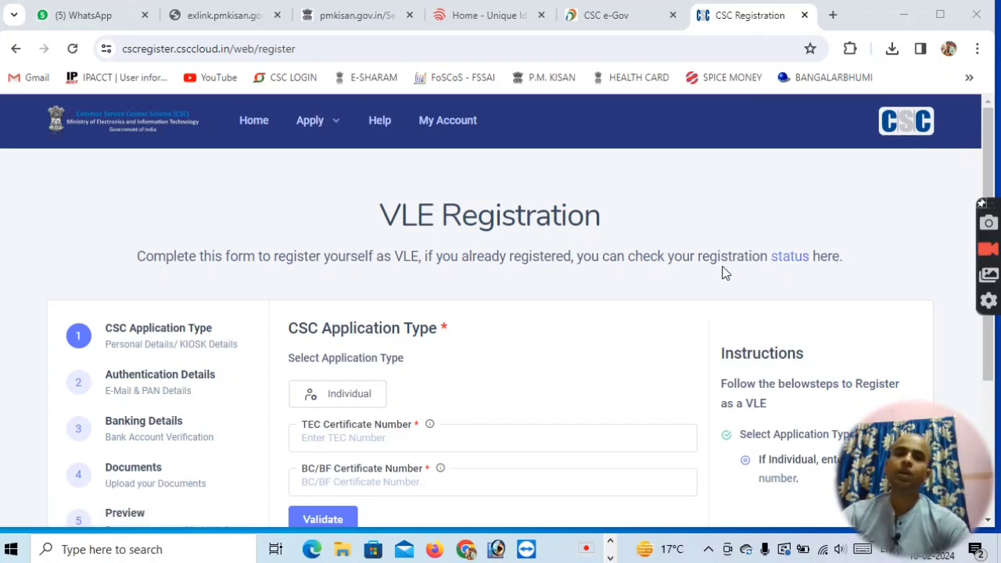
# Enter the TEC certificate number for the Individual application type.
pyautogui.scroll(-1, 538, 283)
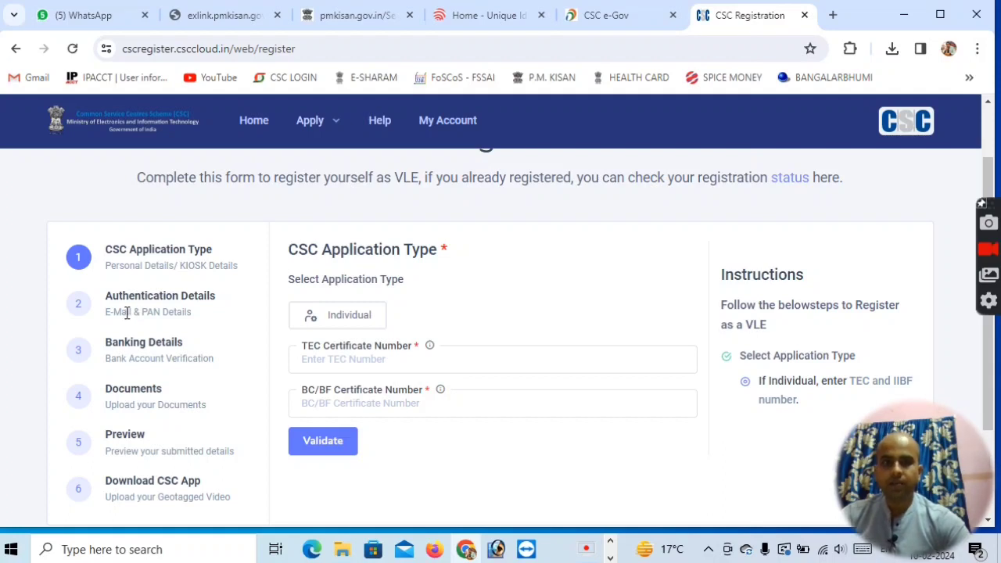
pyautogui.scroll(1, 139, 313)
pyautogui.scroll(-1, 139, 313)
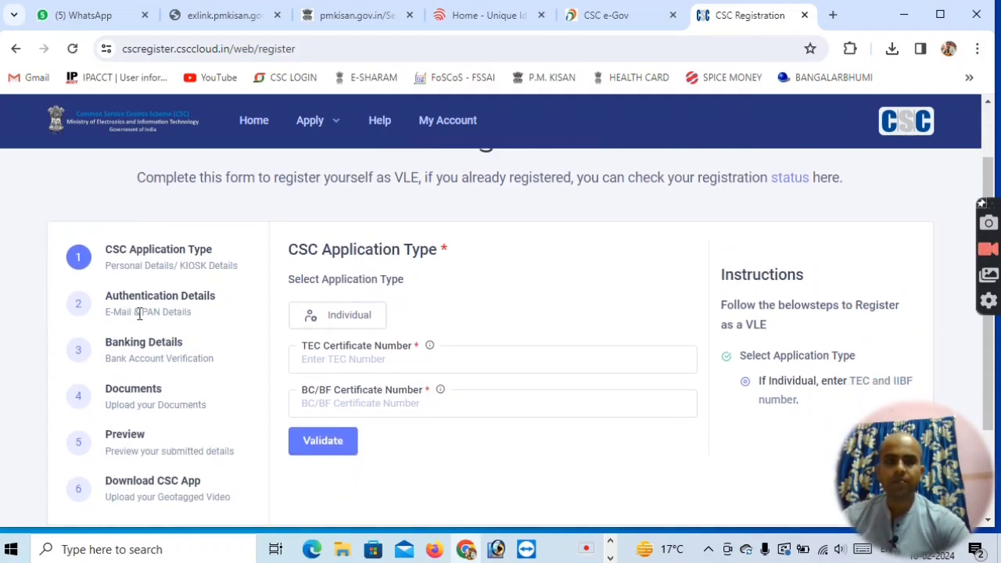
pyautogui.scroll(-1, 139, 312)
pyautogui.click(332, 277)
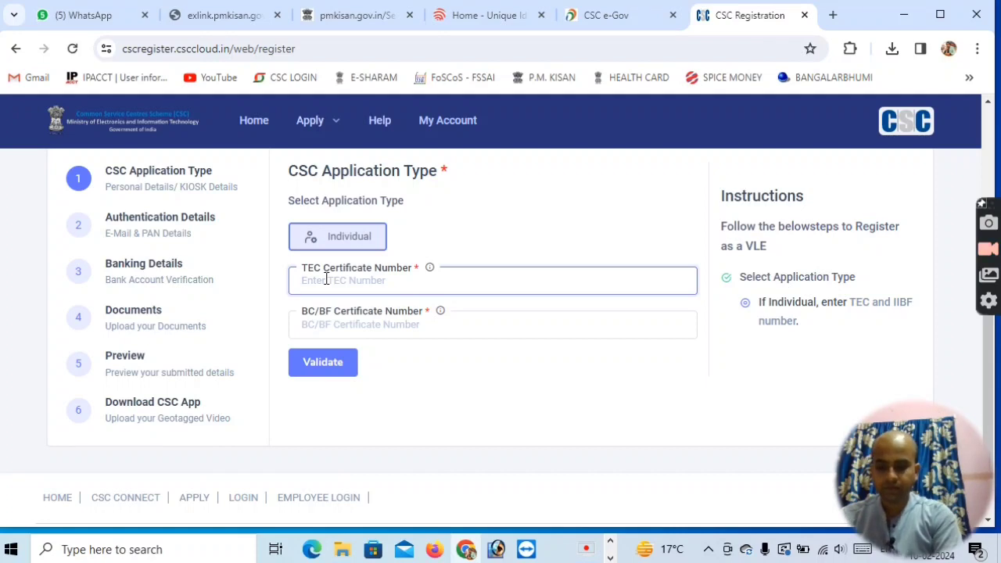
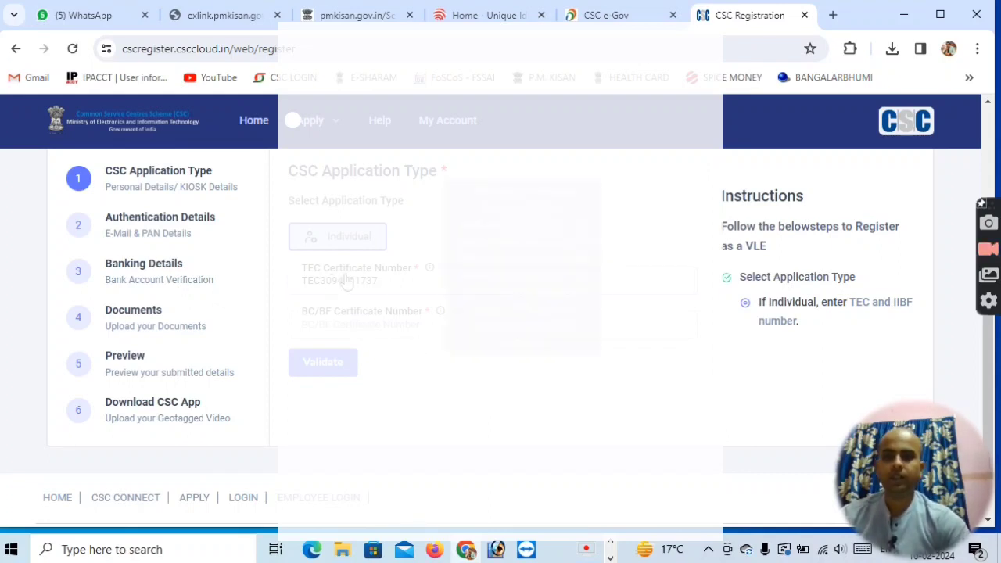
# Validate the TEC certificate number.
pyautogui.click(321, 370)
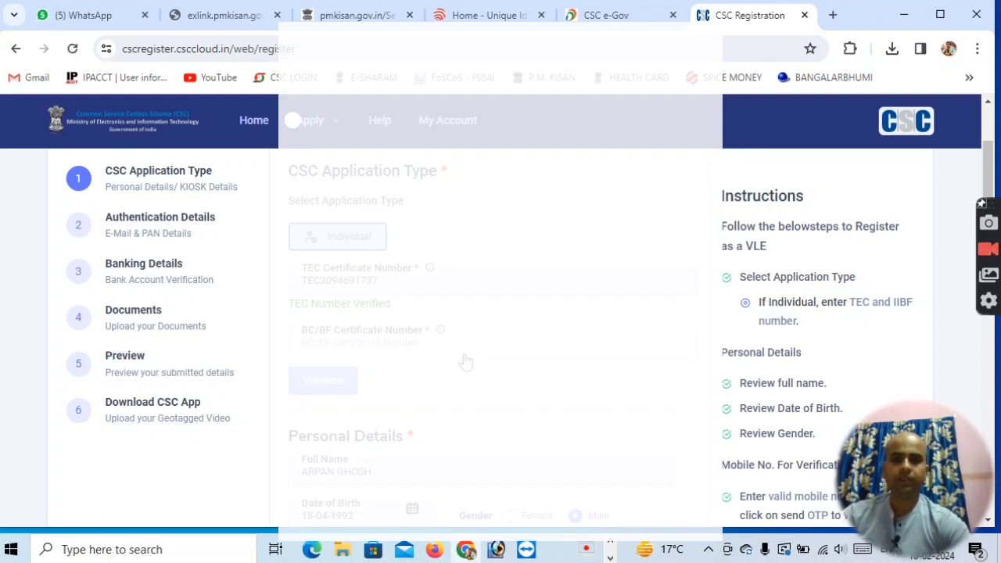
pyautogui.scroll(-2, 466, 361)
pyautogui.scroll(1, 349, 289)
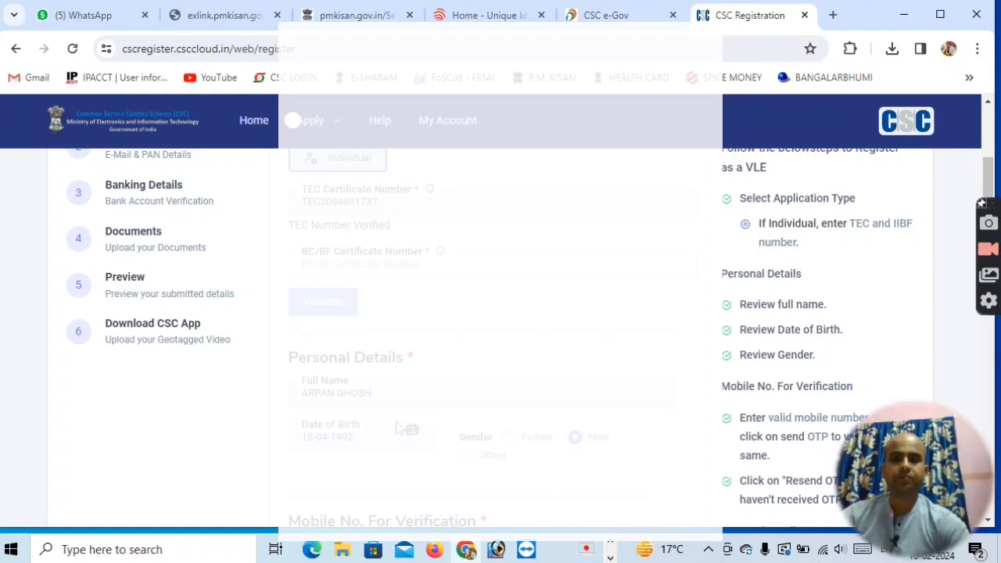
pyautogui.scroll(-2, 397, 428)
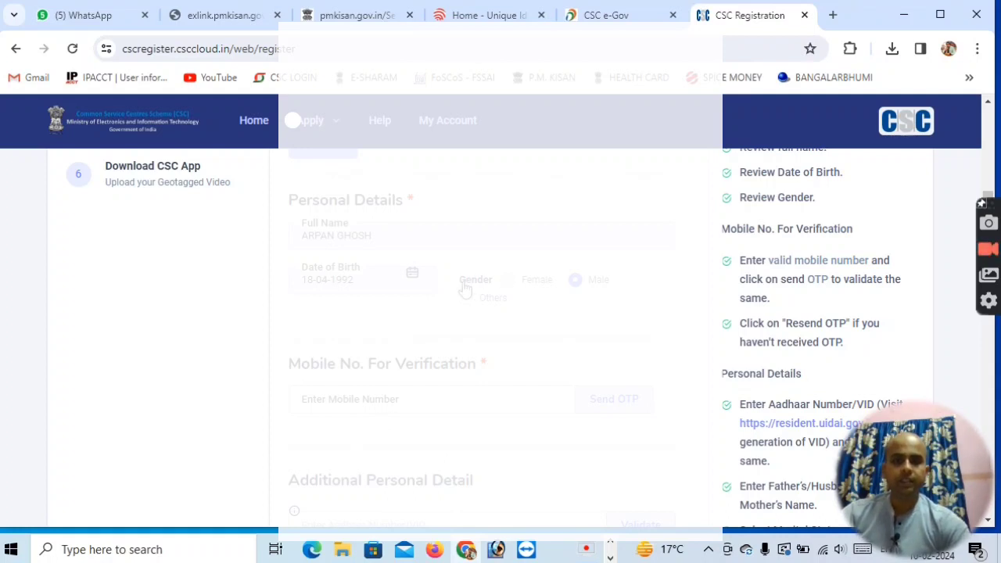
pyautogui.scroll(-1, 453, 373)
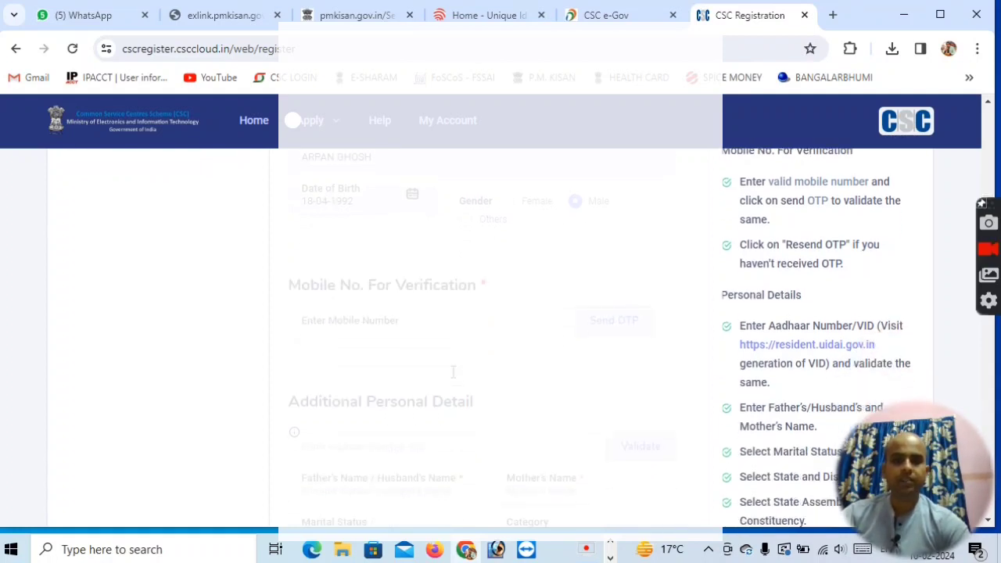
# Enter the applicant's mobile number, request an OTP, and validate it by entering the received OTP code.
pyautogui.click(357, 327)
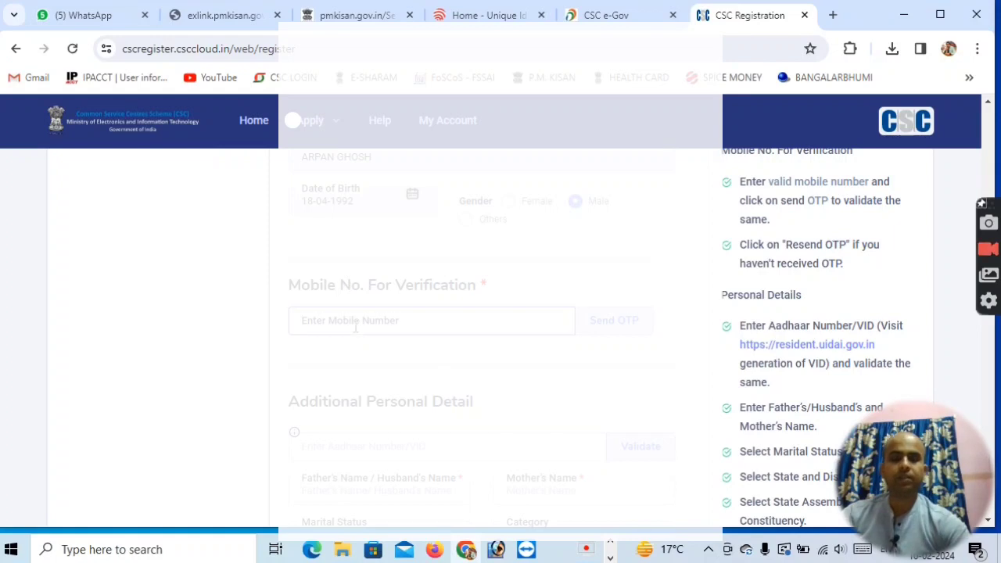
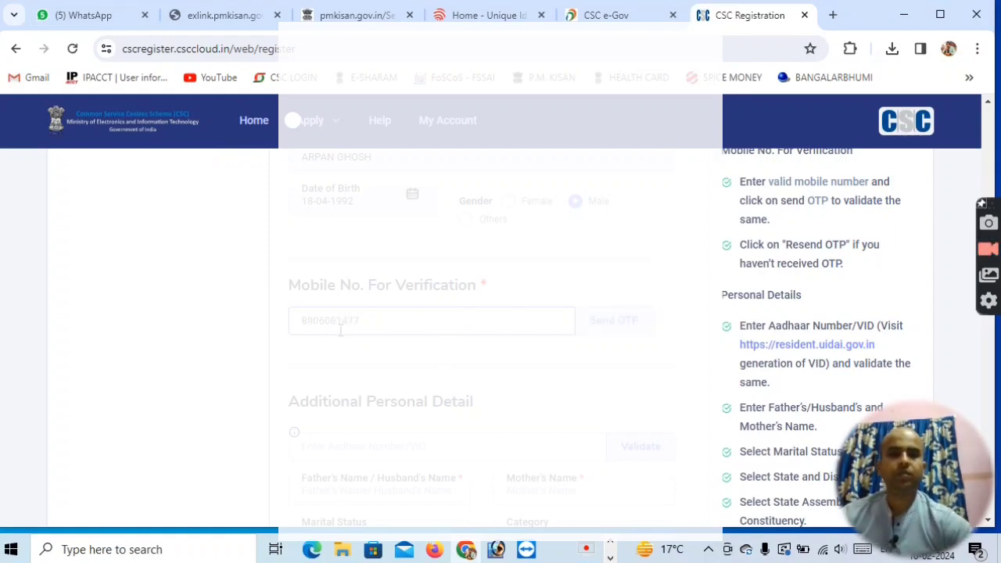
pyautogui.click(613, 322)
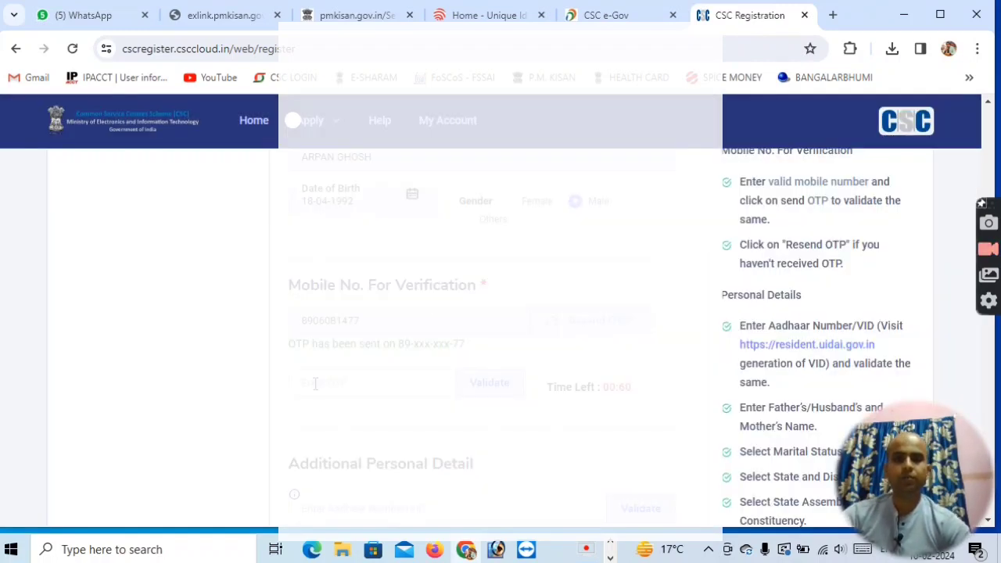
pyautogui.click(331, 387)
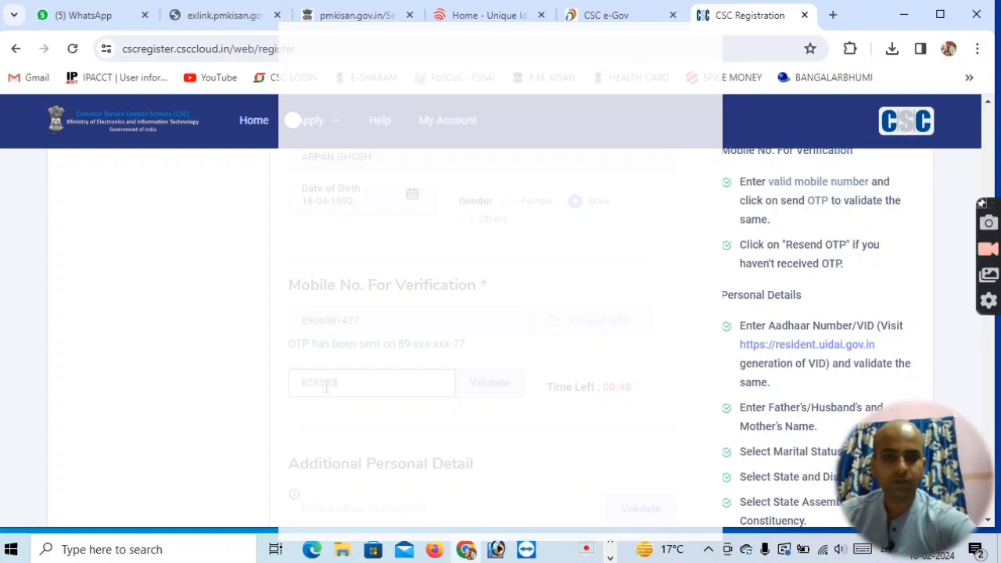
pyautogui.click(486, 383)
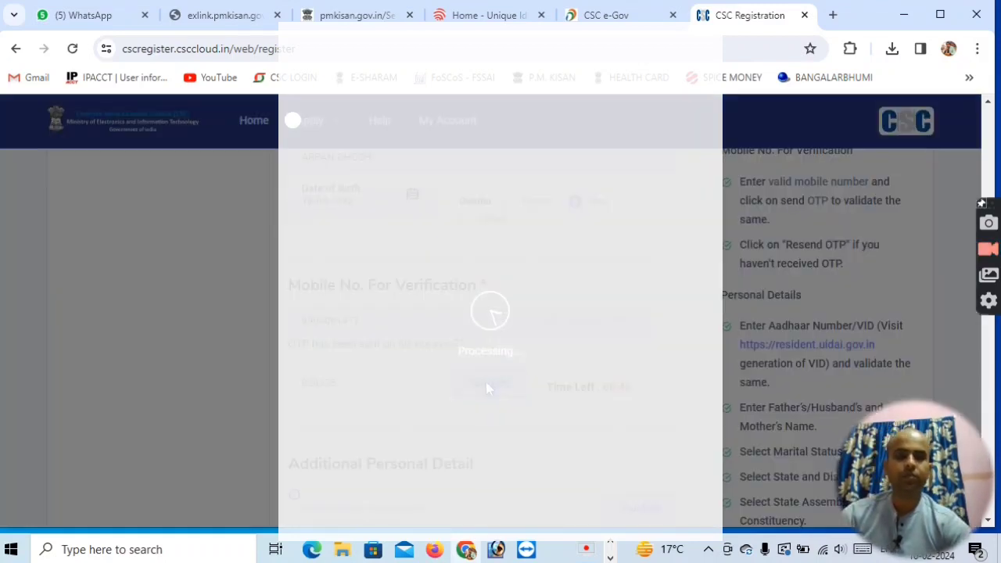
# Review the Additional Personal Detail fields for Aadhaar number, father's or husband's name and mother's name.
pyautogui.scroll(-1, 486, 388)
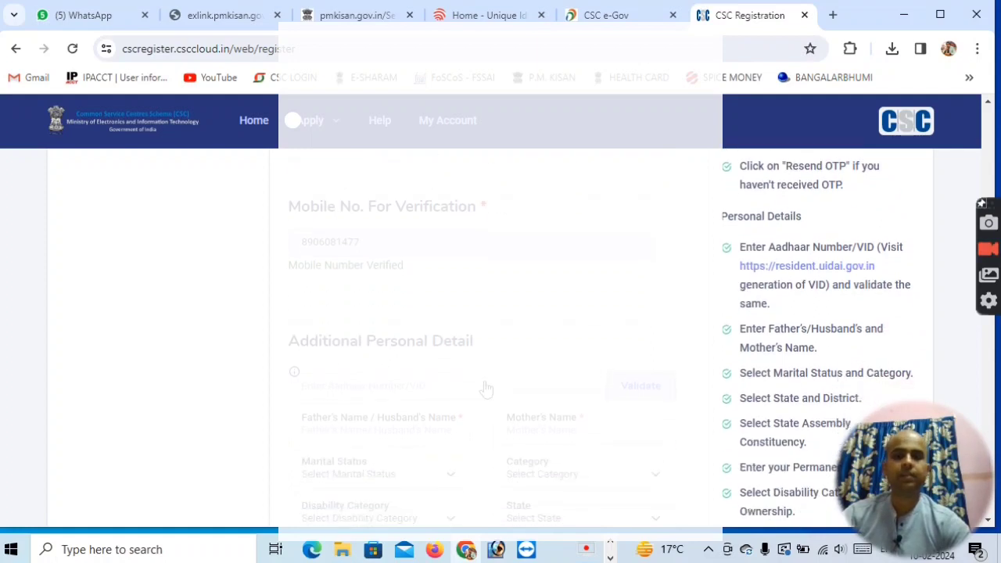
pyautogui.scroll(-1, 479, 388)
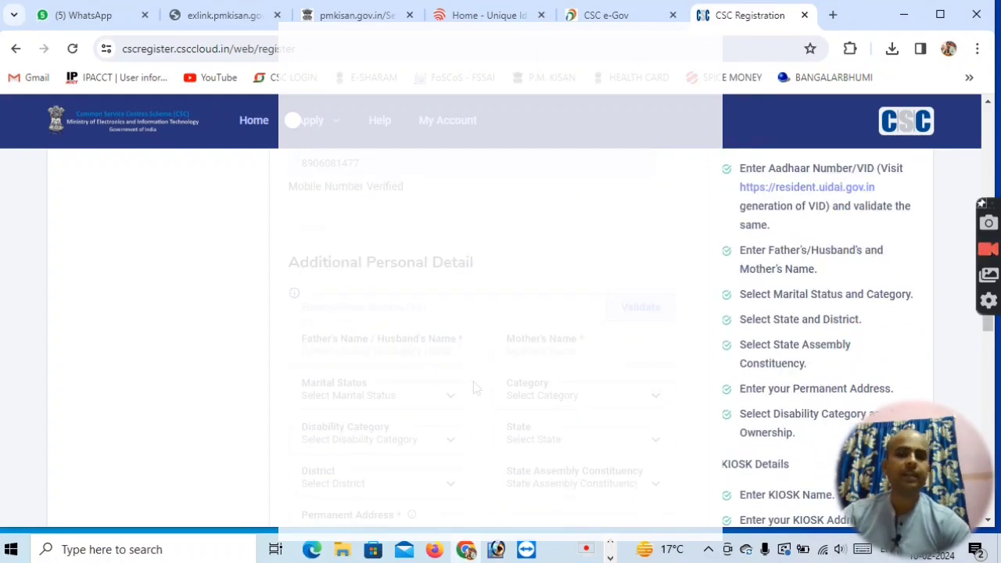
pyautogui.click(364, 309)
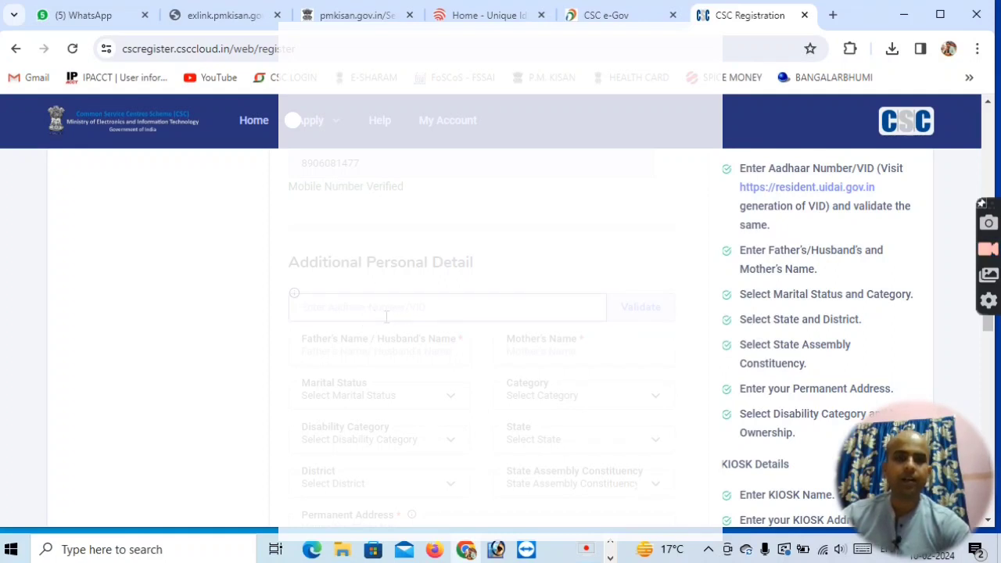
pyautogui.scroll(-1, 469, 328)
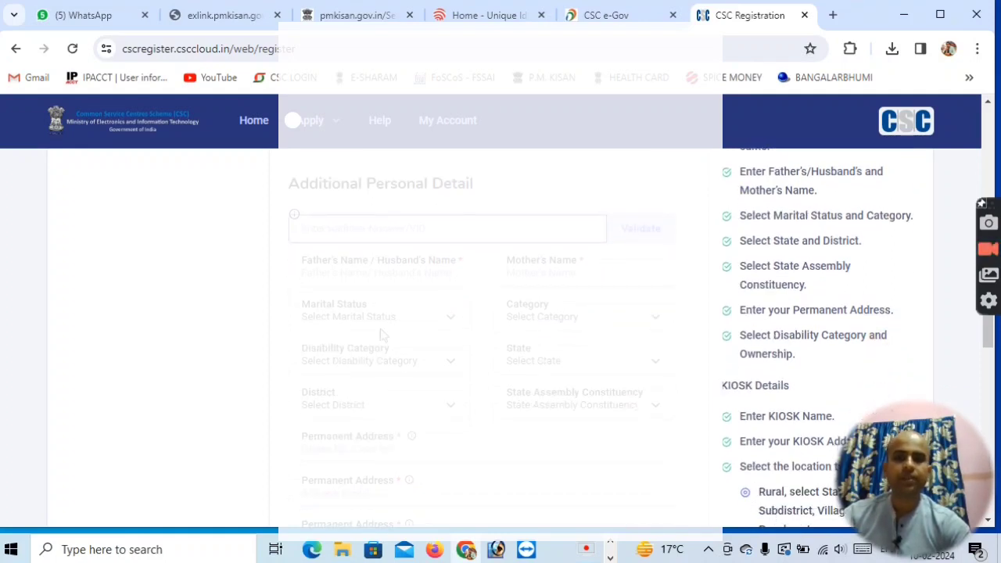
pyautogui.click(338, 272)
pyautogui.click(557, 272)
pyautogui.scroll(-1, 560, 276)
# Set the applicant's marital status to Married and the category to General.
pyautogui.click(402, 245)
pyautogui.click(323, 274)
pyautogui.click(585, 242)
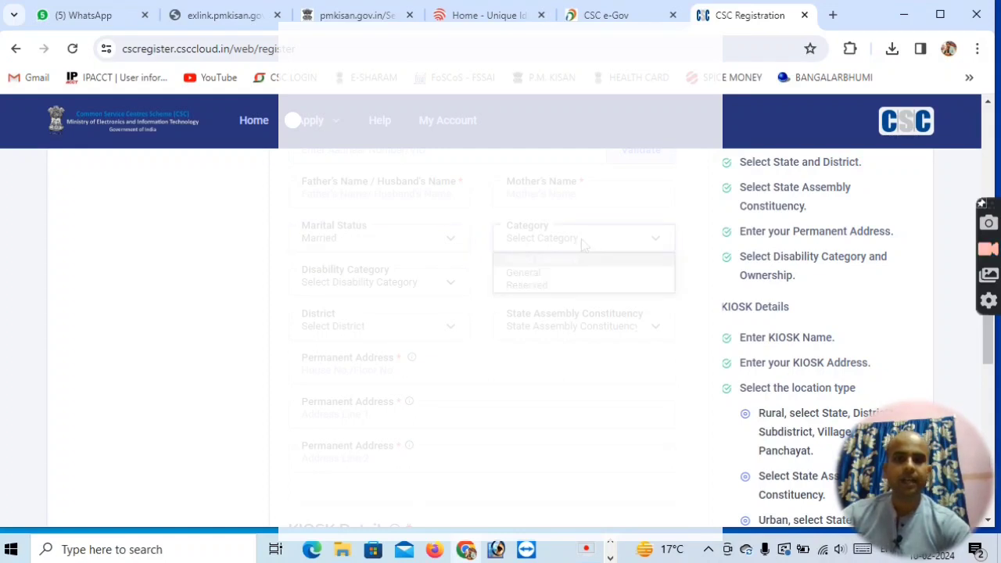
pyautogui.click(525, 277)
# Set the disability category to Not Physically Impaired and the applicant's state to West Bengal.
pyautogui.click(430, 283)
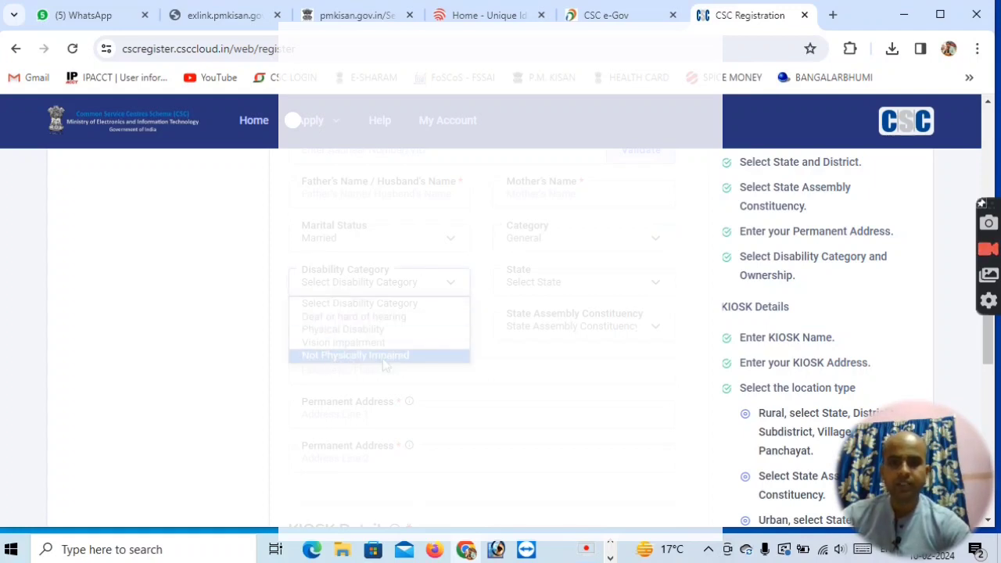
pyautogui.click(341, 362)
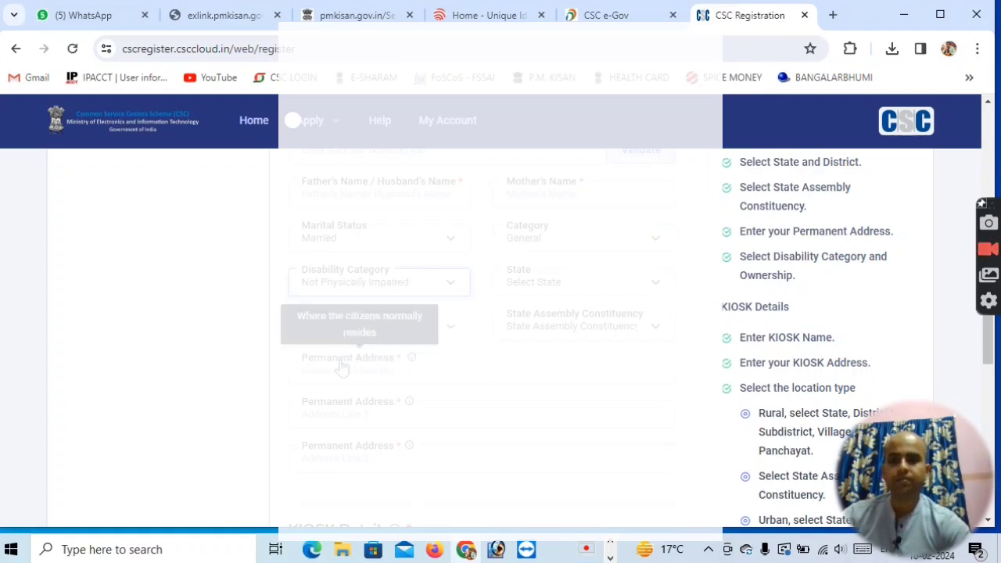
pyautogui.click(583, 283)
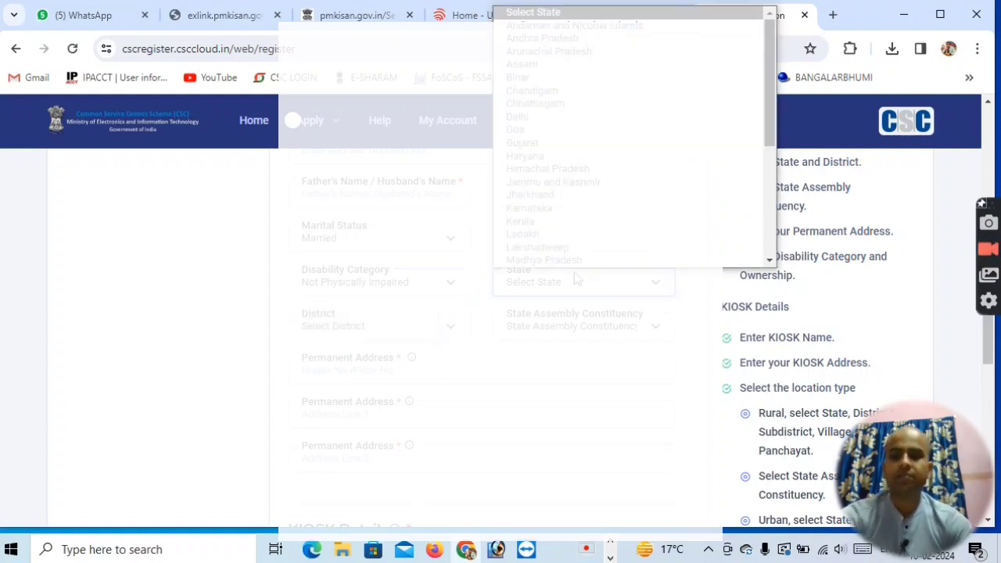
pyautogui.press('w')
pyautogui.click(550, 265)
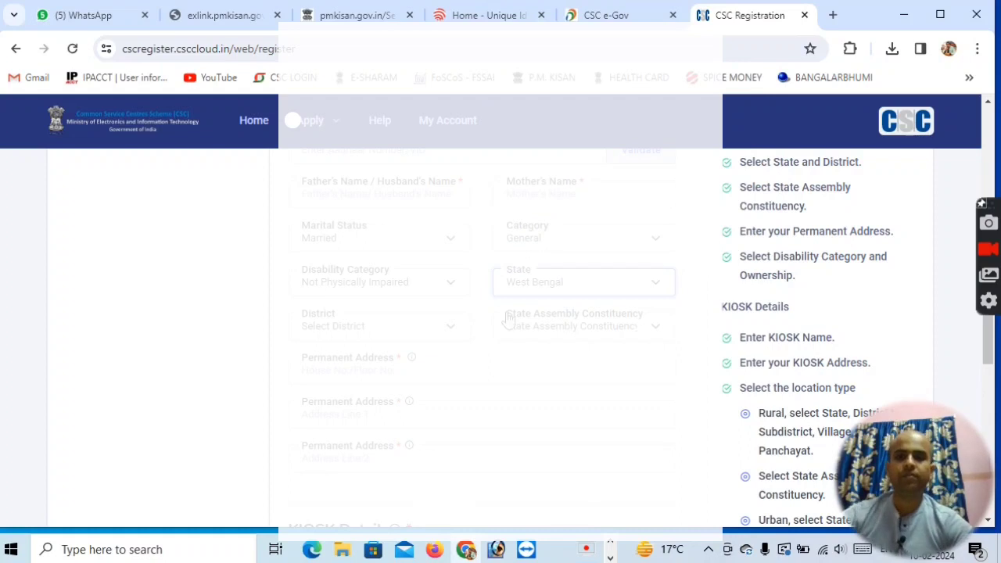
# Select Nadia as the applicant's district and Krishnanagar Dakshin as the state assembly constituency.
pyautogui.click(366, 329)
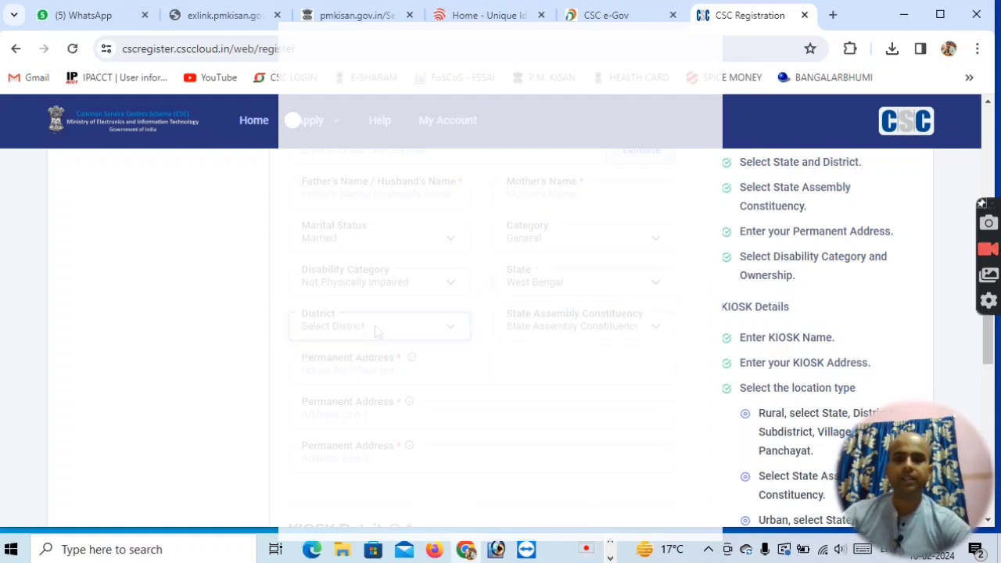
pyautogui.click(571, 375)
pyautogui.click(459, 332)
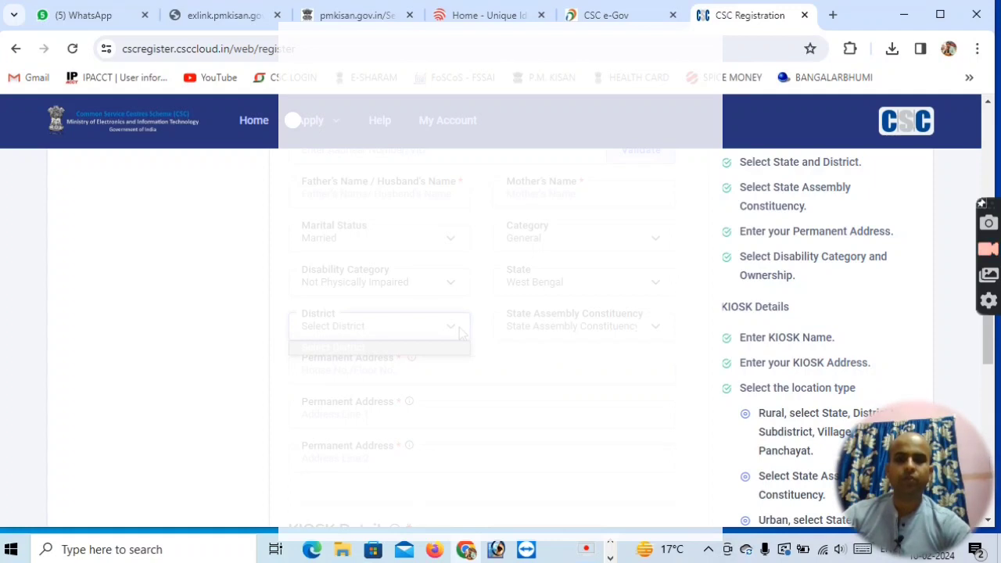
pyautogui.click(448, 329)
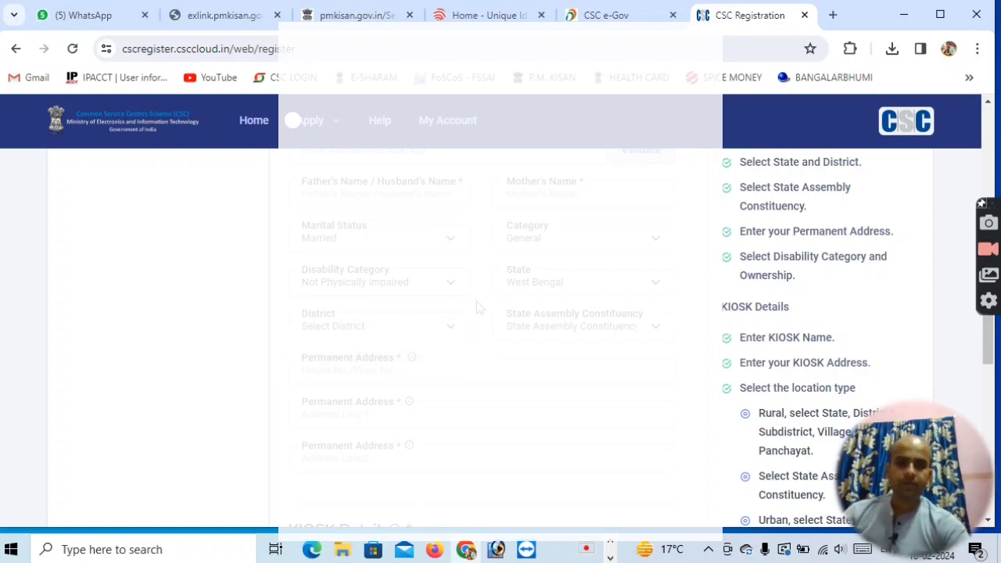
pyautogui.click(447, 332)
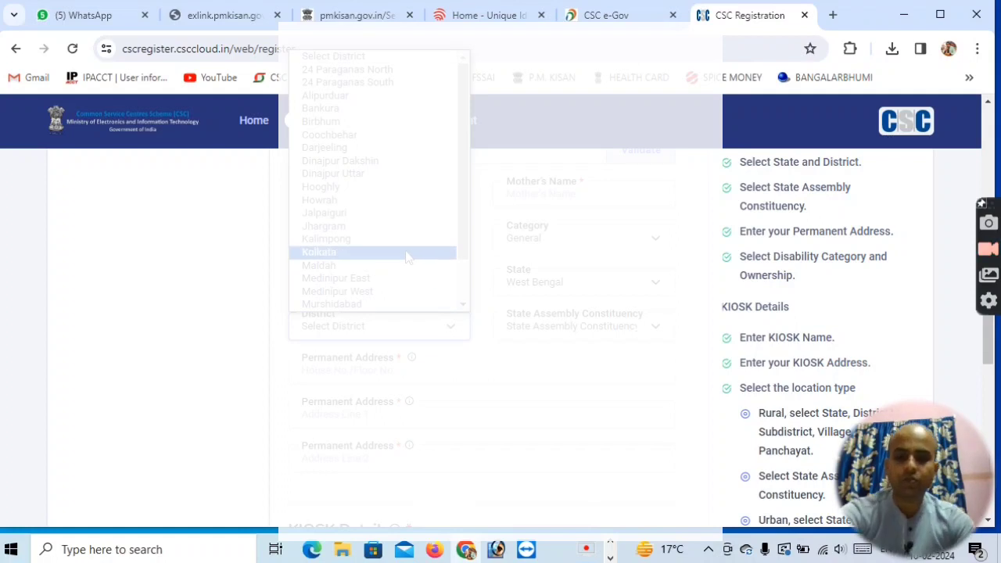
pyautogui.press('n')
pyautogui.click(322, 305)
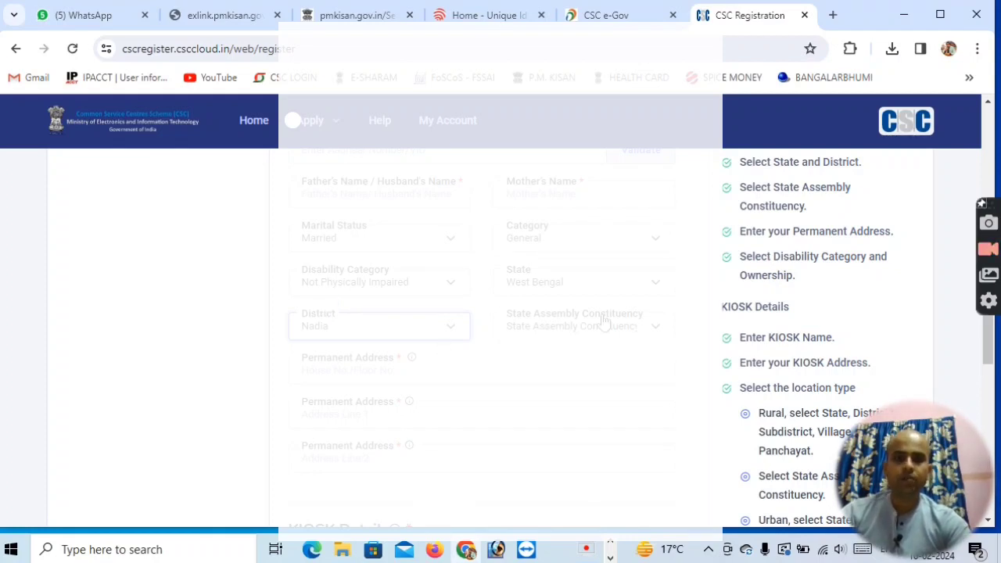
pyautogui.click(652, 329)
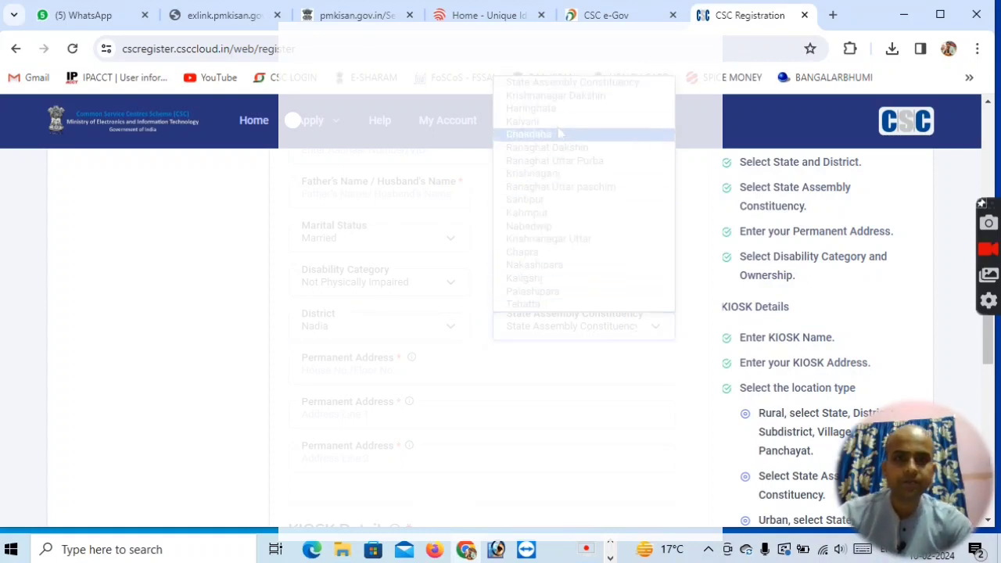
pyautogui.click(576, 95)
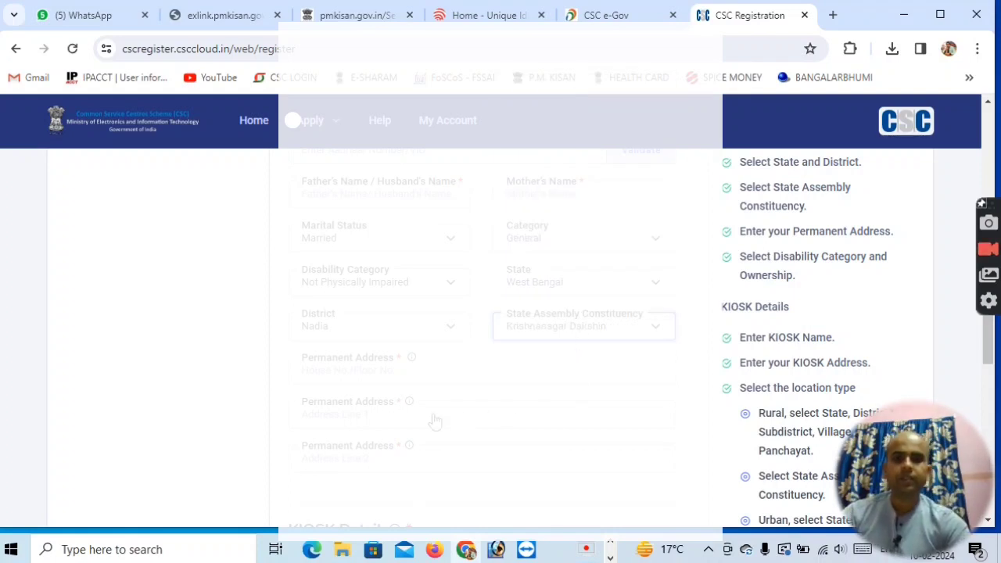
# Examine the permanent address fields and the kiosk ownership options in the KIOSK Details section.
pyautogui.scroll(-1, 381, 389)
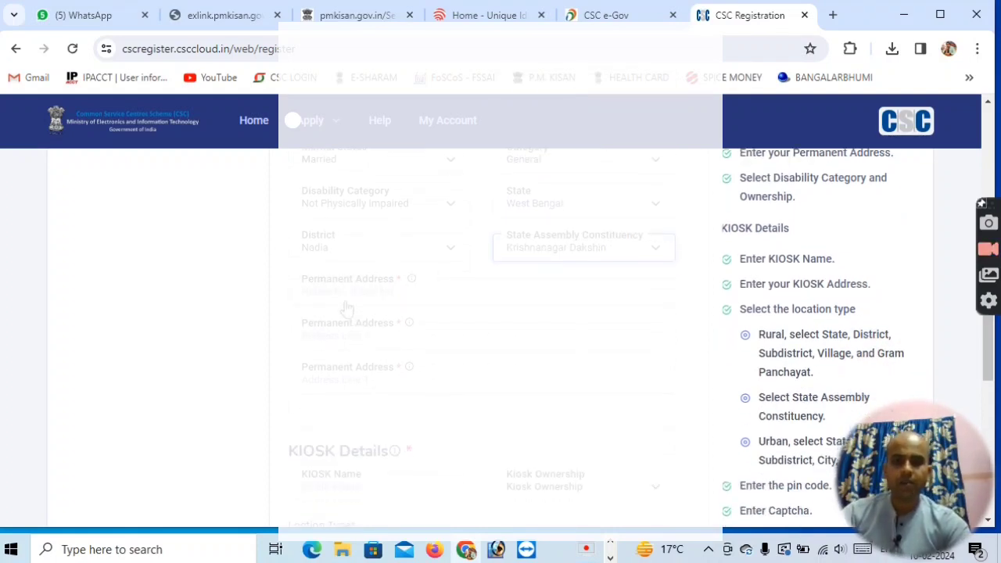
pyautogui.click(397, 293)
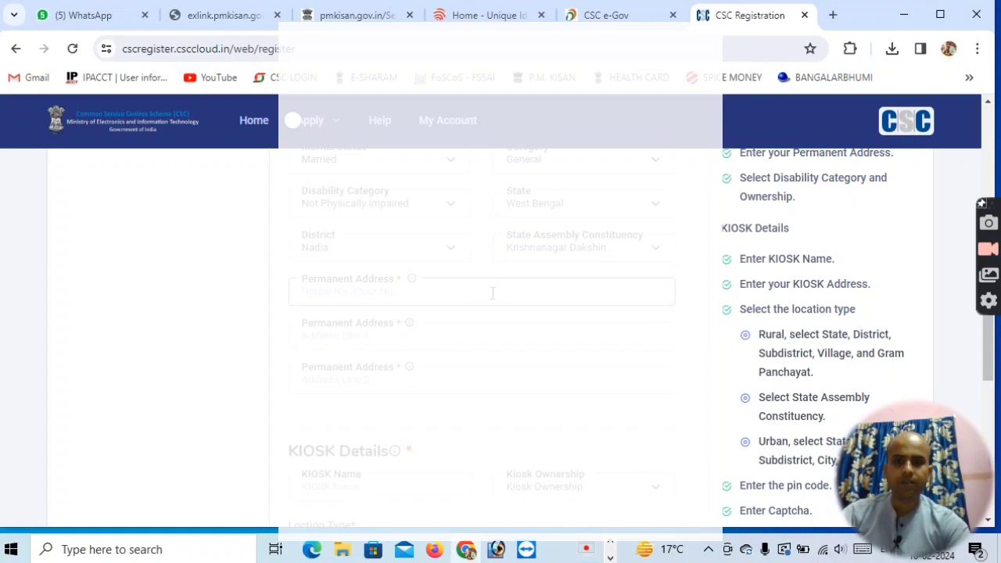
pyautogui.click(356, 340)
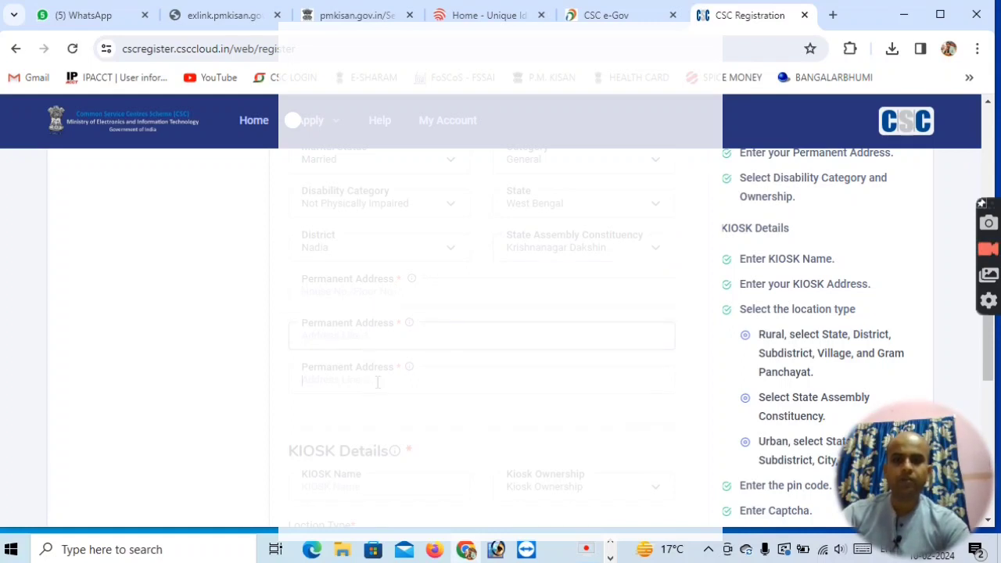
pyautogui.scroll(-3, 415, 381)
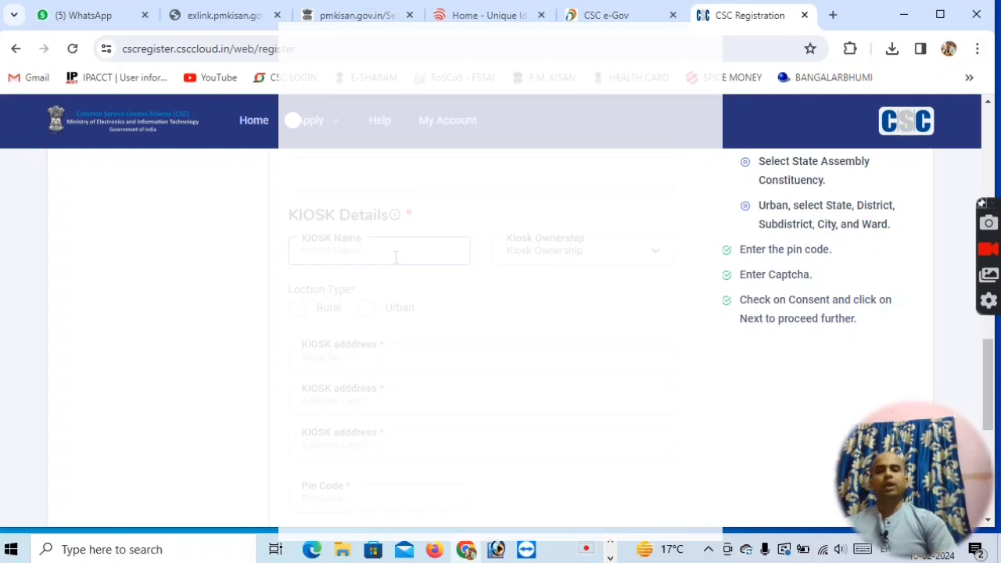
pyautogui.moveTo(393, 217)
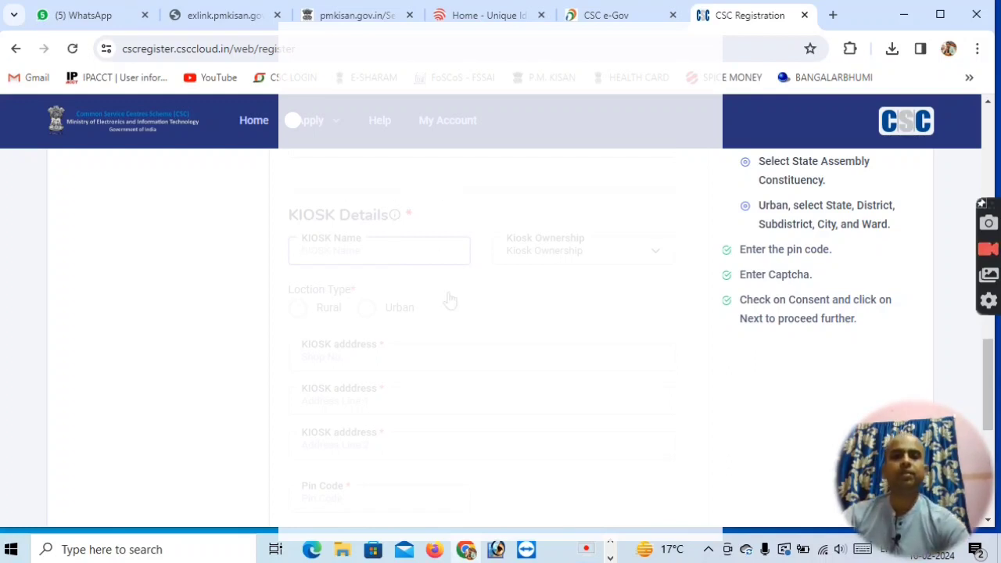
pyautogui.click(646, 257)
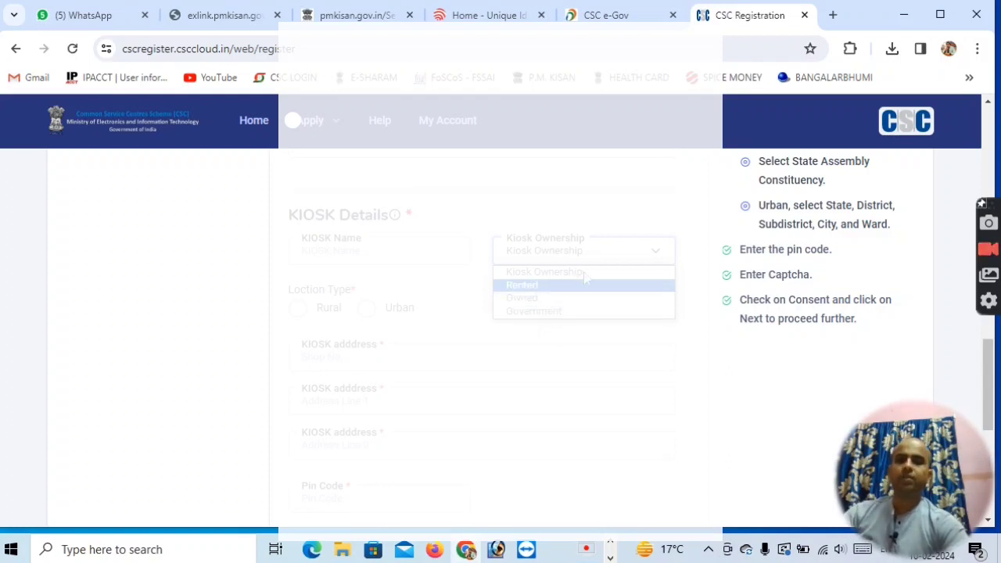
pyautogui.click(590, 396)
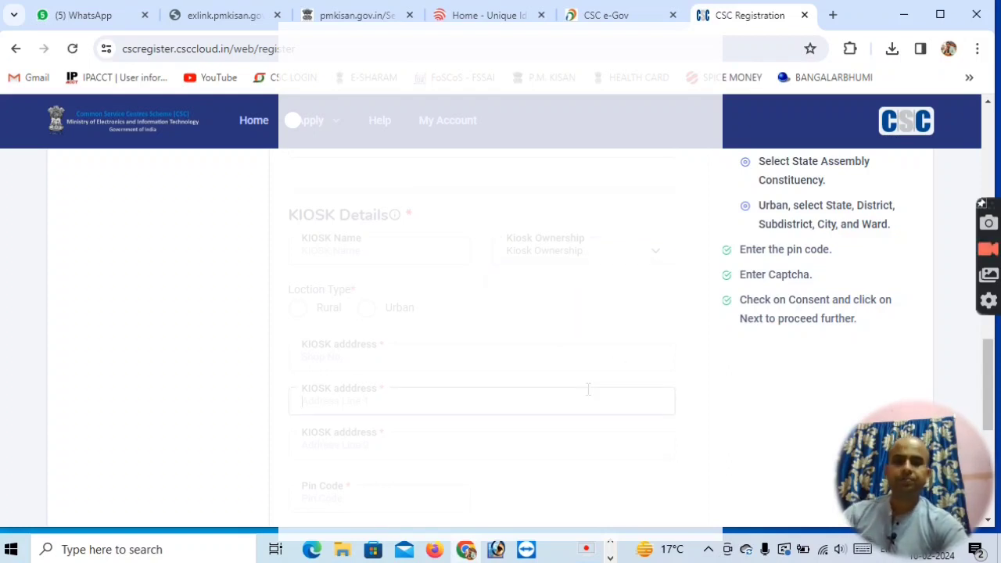
# Set the kiosk location type to Rural and the kiosk state to West Bengal.
pyautogui.click(299, 311)
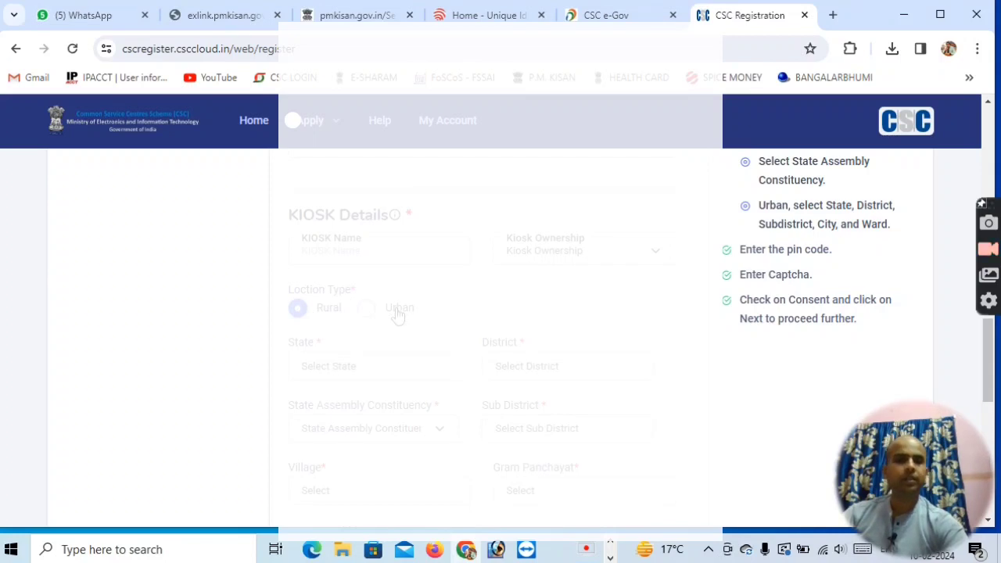
pyautogui.scroll(-1, 395, 316)
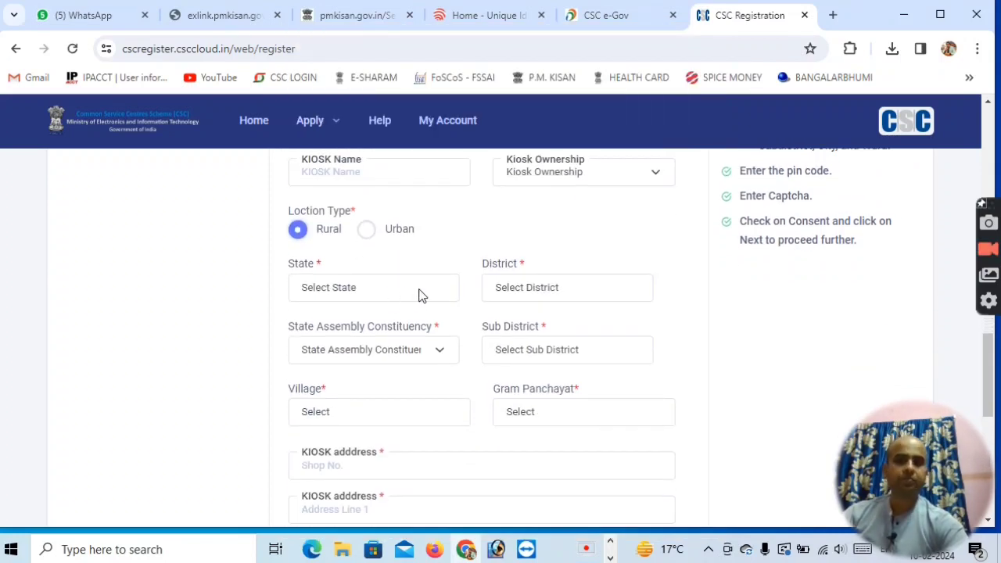
pyautogui.click(398, 289)
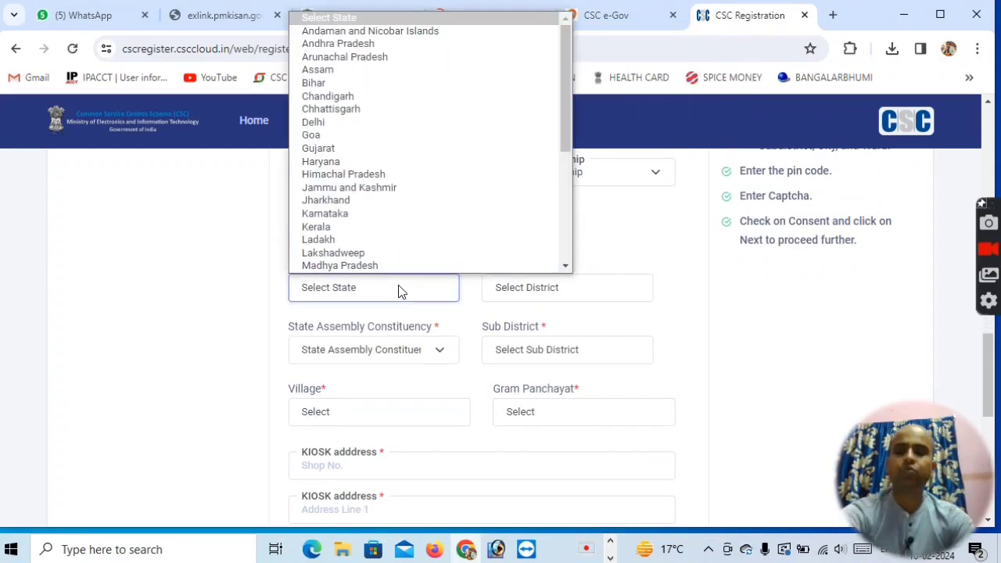
pyautogui.press('w')
pyautogui.click(341, 267)
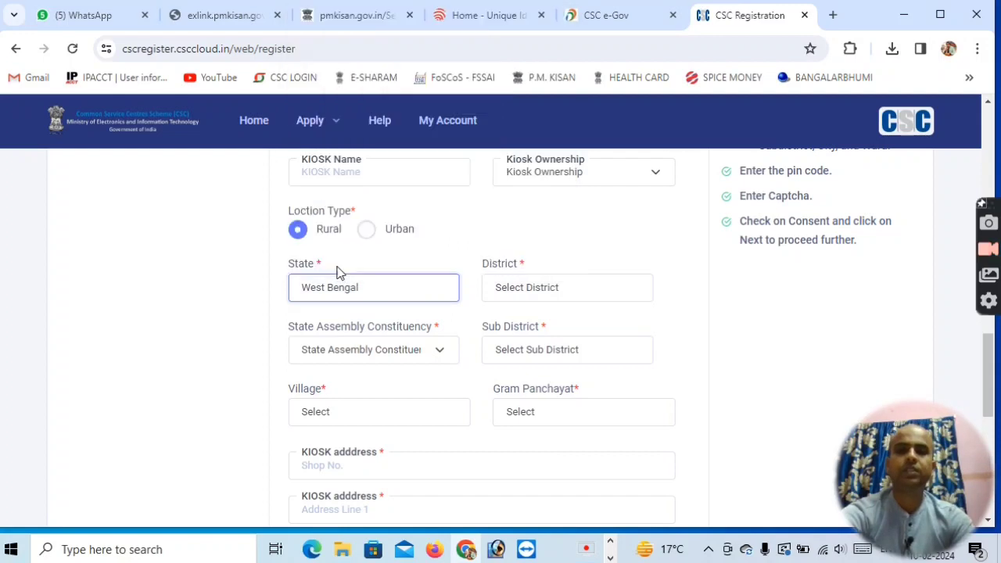
# Select Nadia as the kiosk district and Krishnanagar Dakshin as the kiosk's state assembly constituency.
pyautogui.click(576, 296)
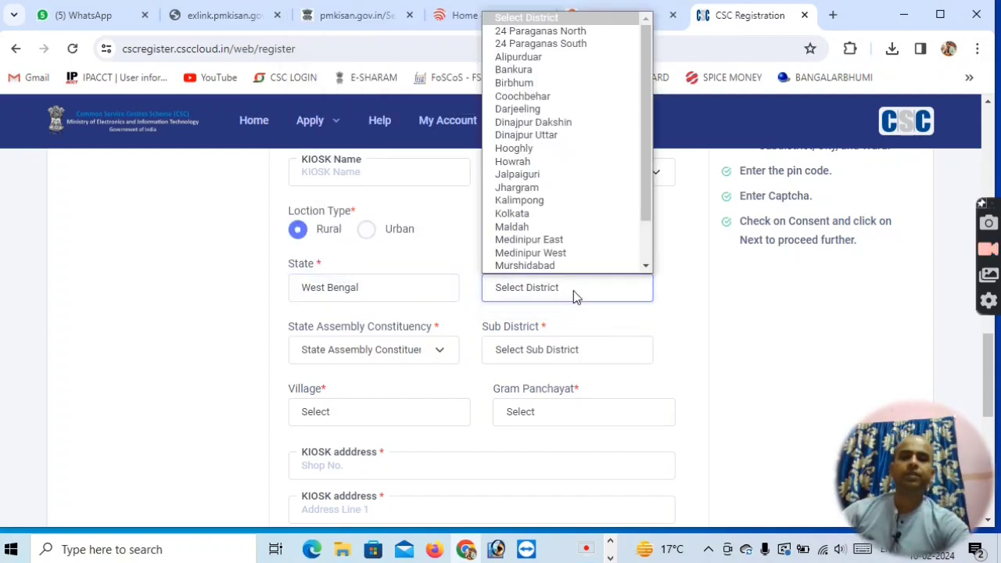
pyautogui.press('n')
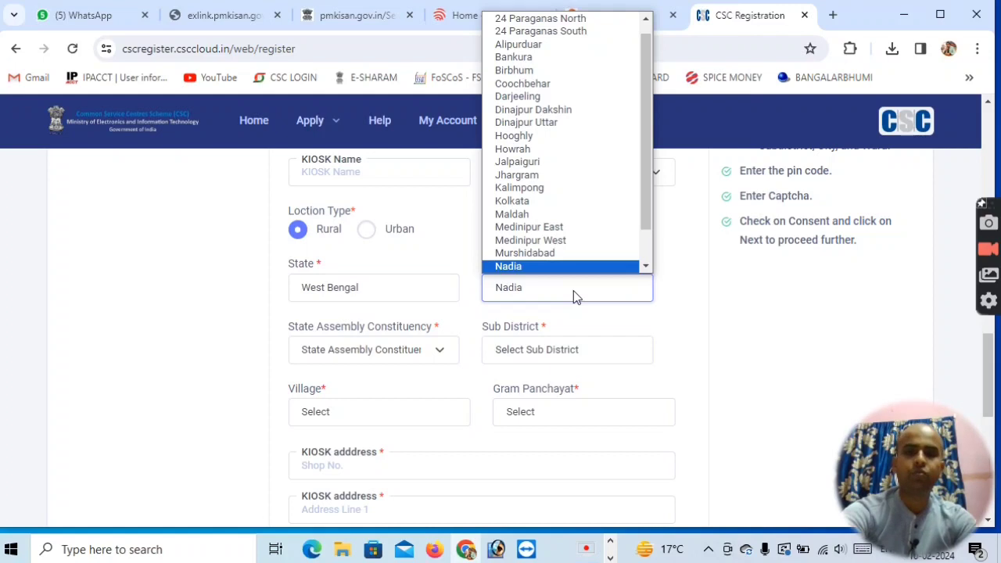
pyautogui.click(510, 283)
pyautogui.click(420, 350)
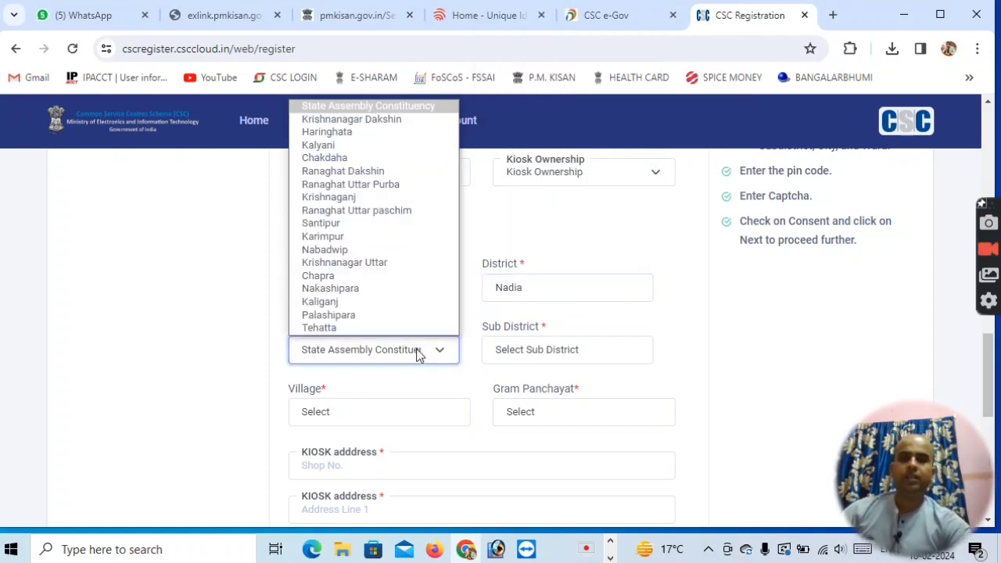
pyautogui.click(403, 125)
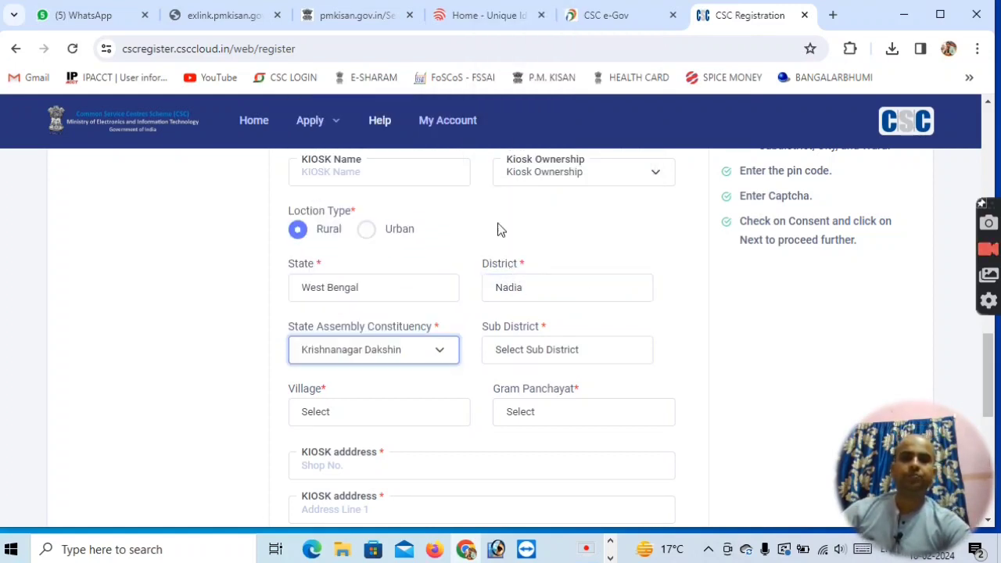
# Set the kiosk sub district to Krishnagar - I and browse the village list.
pyautogui.click(555, 351)
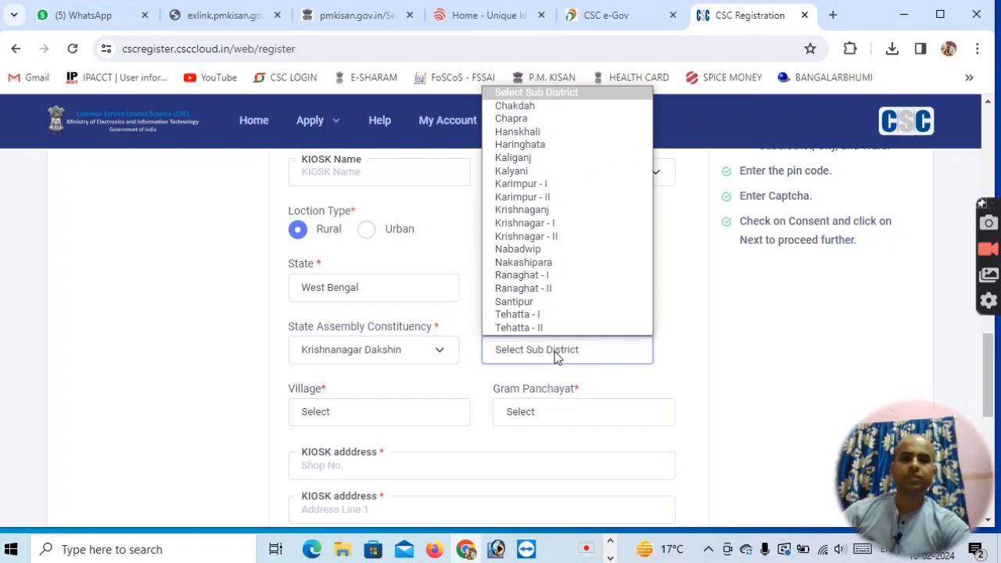
pyautogui.click(525, 223)
pyautogui.scroll(-1, 584, 389)
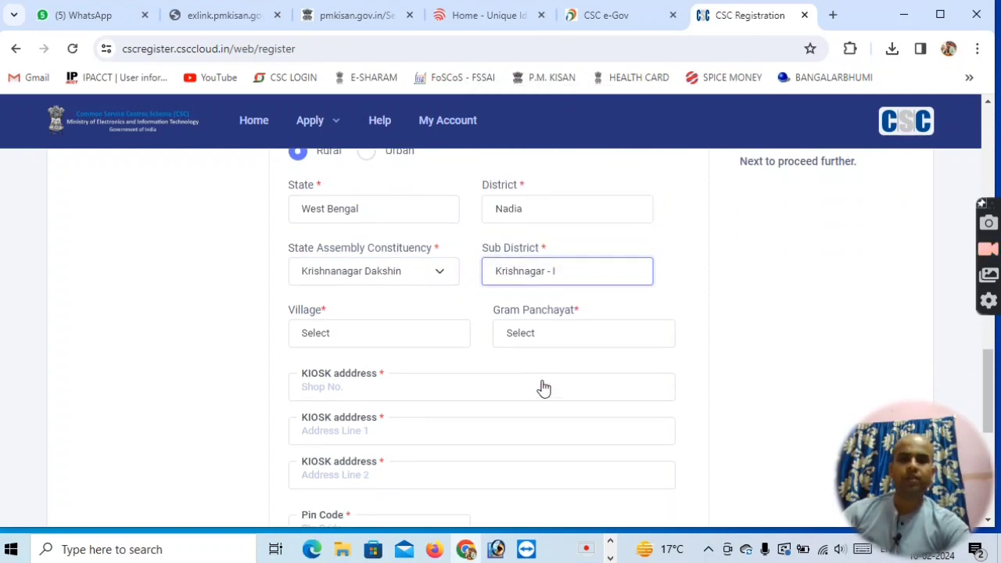
pyautogui.click(371, 336)
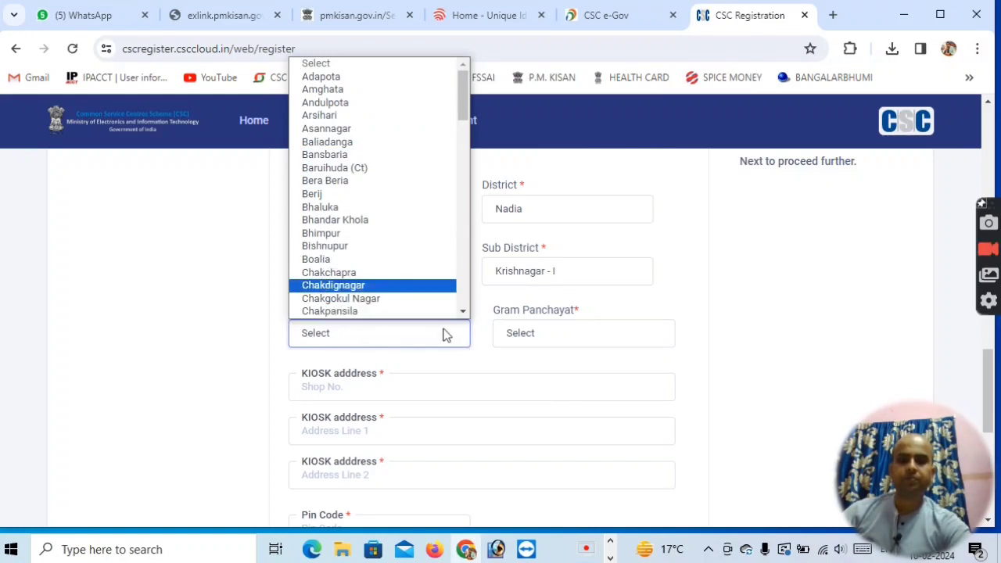
pyautogui.click(566, 383)
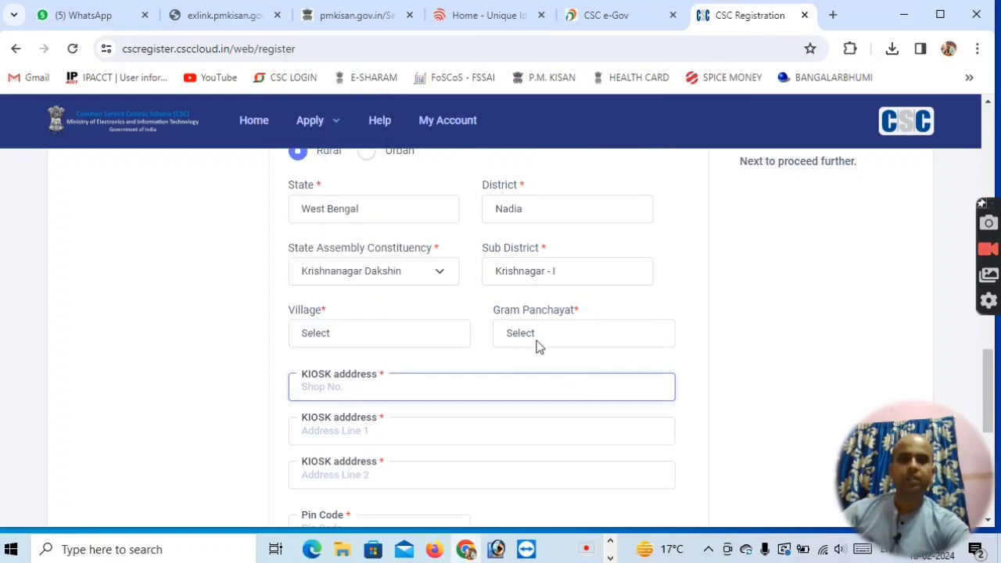
# Enter the captcha characters shown in the picture and tick the Aadhaar VID authentication consent checkbox.
pyautogui.scroll(-1, 548, 347)
pyautogui.click(387, 356)
pyautogui.scroll(-1, 414, 348)
pyautogui.click(370, 368)
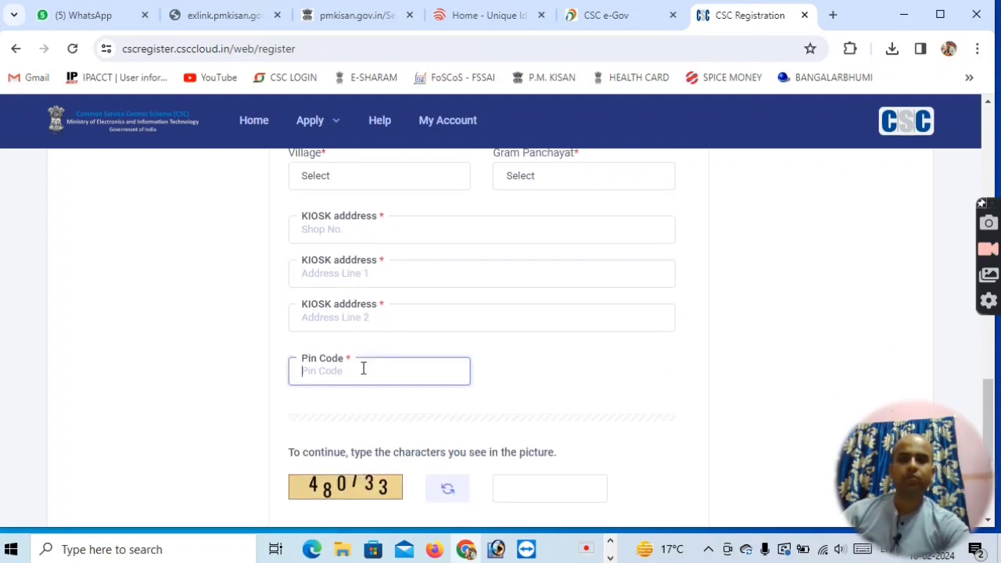
pyautogui.scroll(-2, 364, 366)
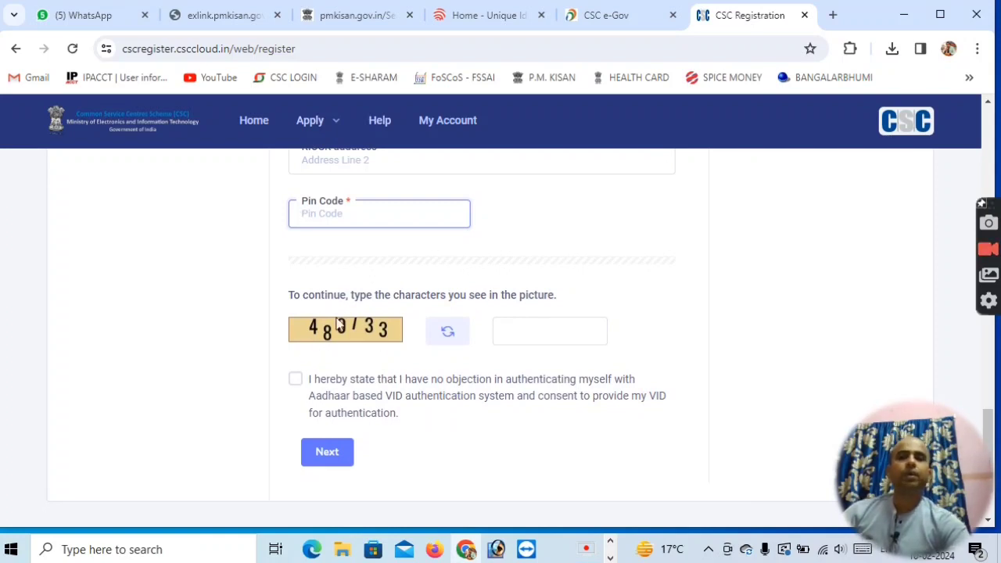
pyautogui.click(531, 333)
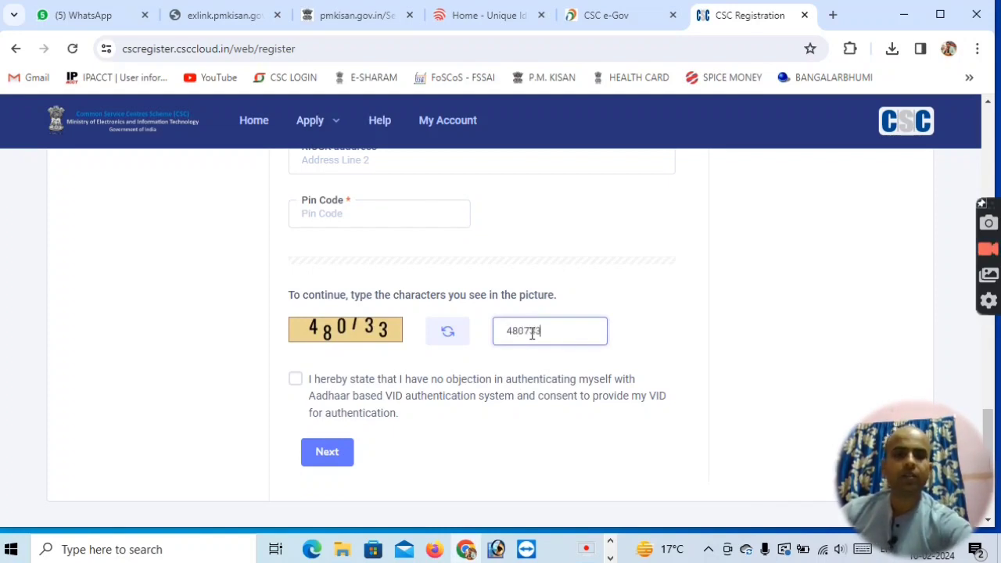
pyautogui.click(294, 381)
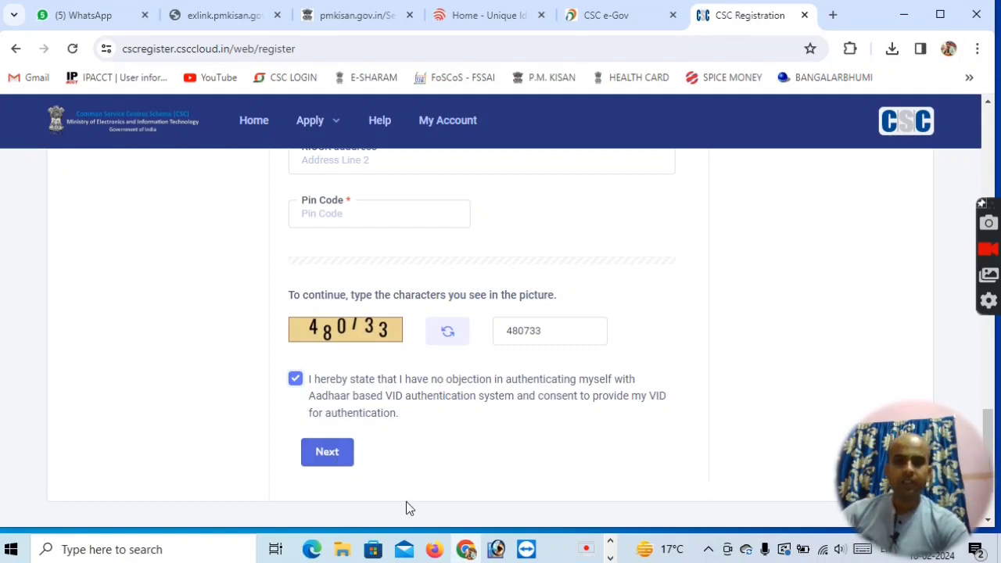
# Select the application reference number in the CSC e-Gov.pdf document in Acrobat, then return to the browser.
pyautogui.click(610, 557)
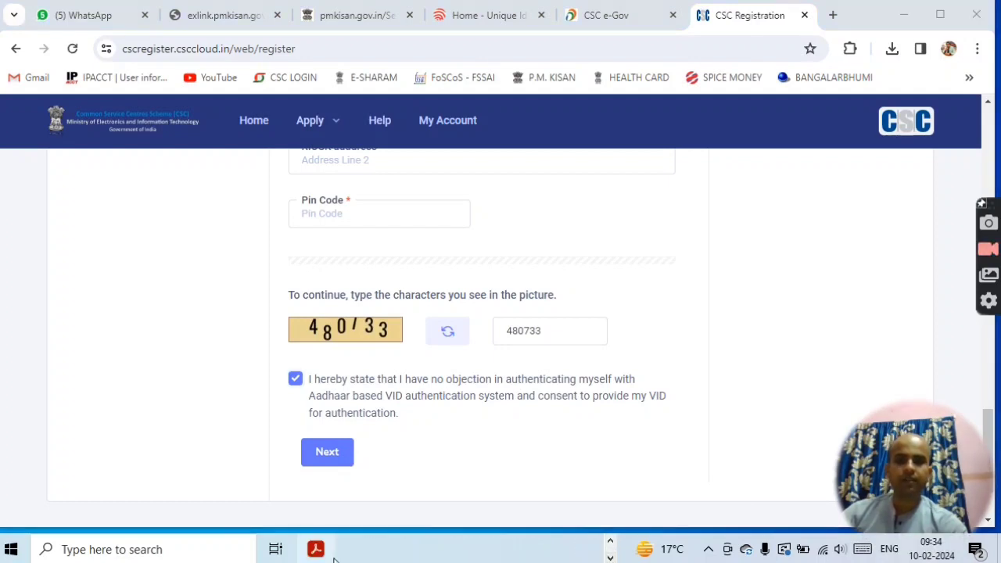
pyautogui.click(319, 551)
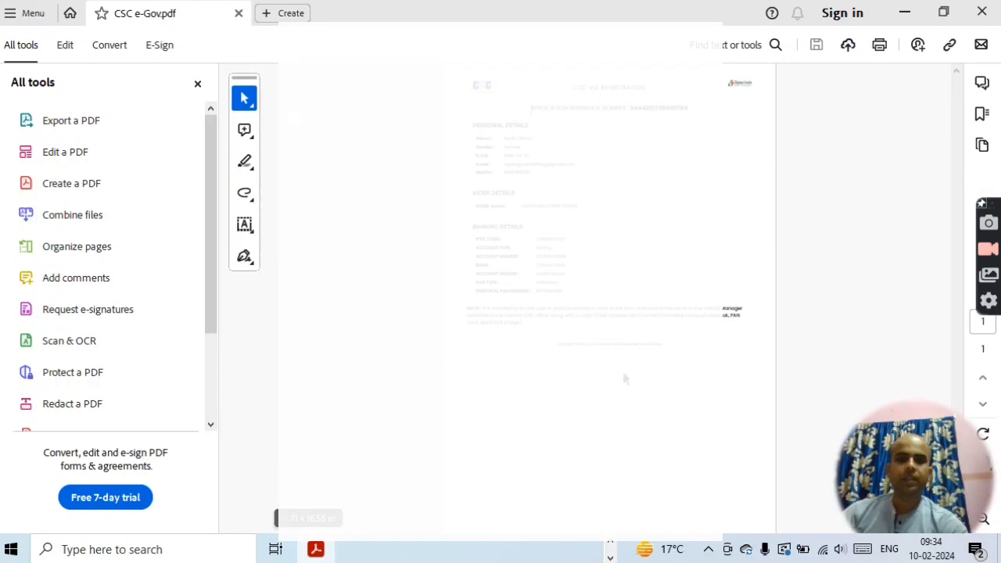
pyautogui.scroll(1, 623, 370)
pyautogui.scroll(1, 624, 369)
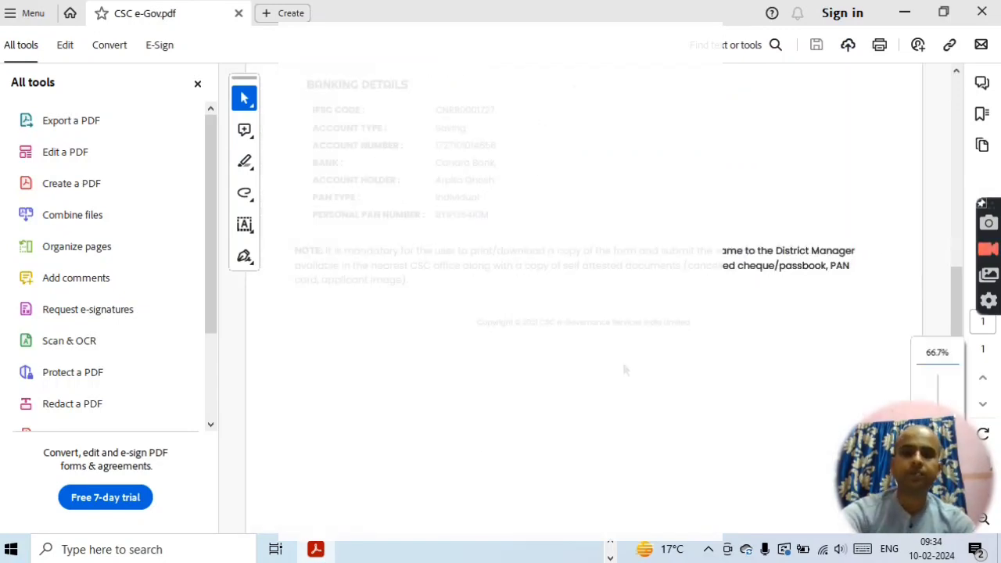
pyautogui.scroll(4, 624, 369)
pyautogui.scroll(2, 622, 365)
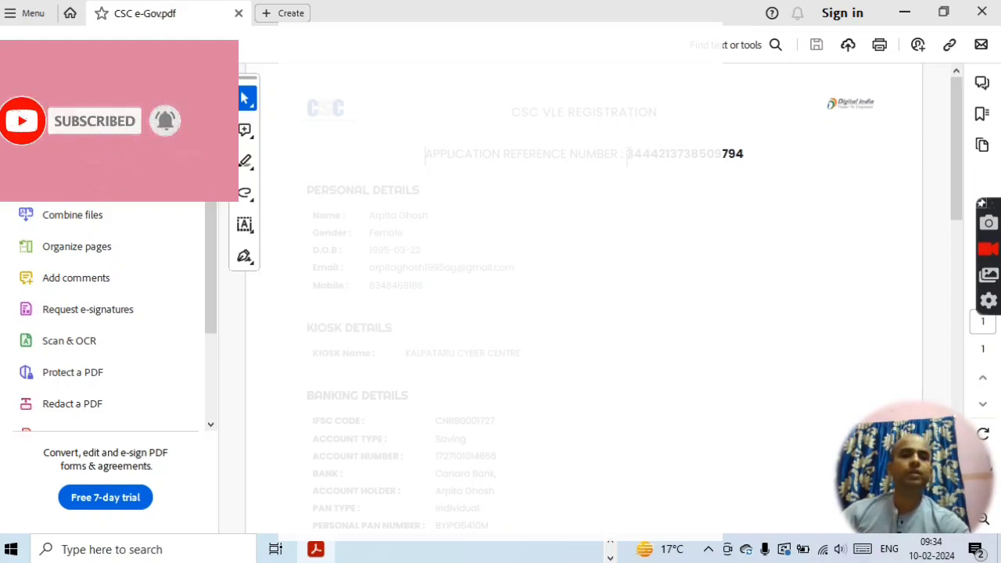
pyautogui.moveTo(627, 154); pyautogui.dragTo(749, 161)
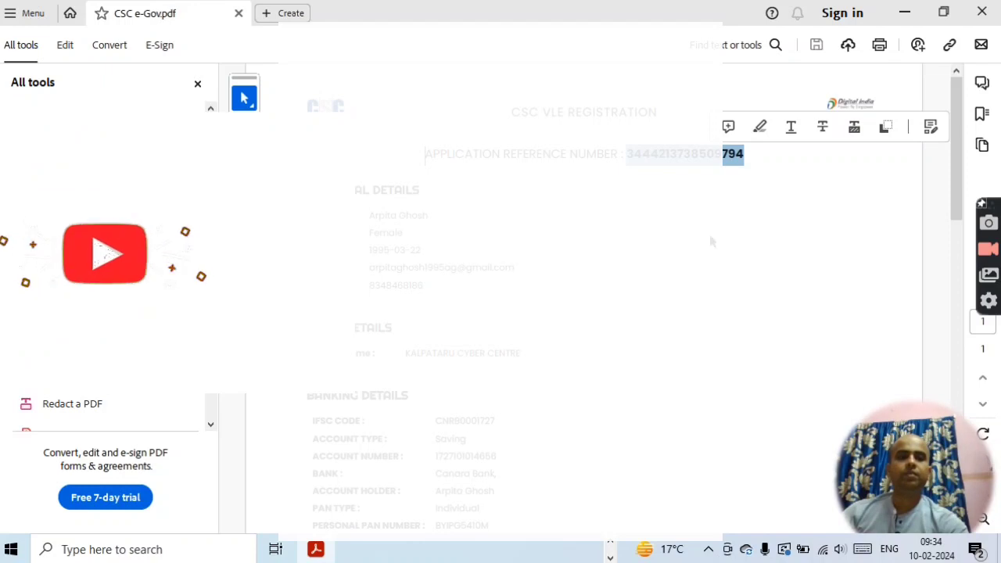
pyautogui.click(318, 551)
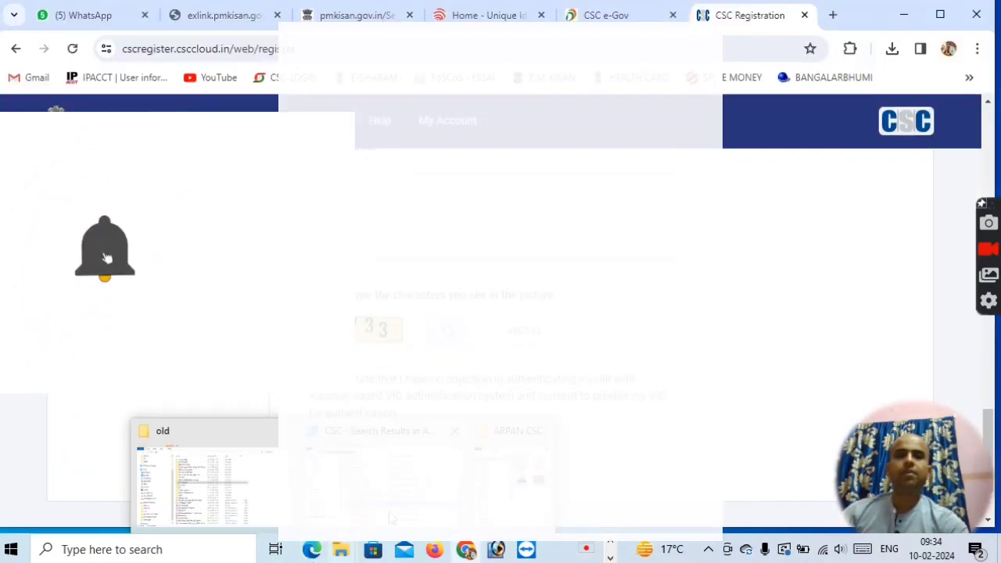